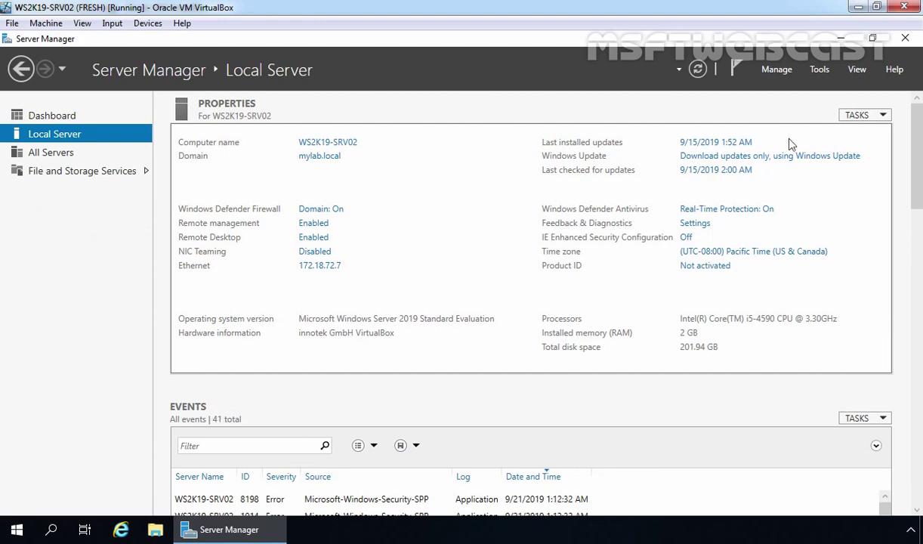
Run Add Roles and Features as role-based on WS2K19-SRV02, skipping roles to the IPAM Server feature.
{"action": "left_click", "coordinate": [769, 69]}
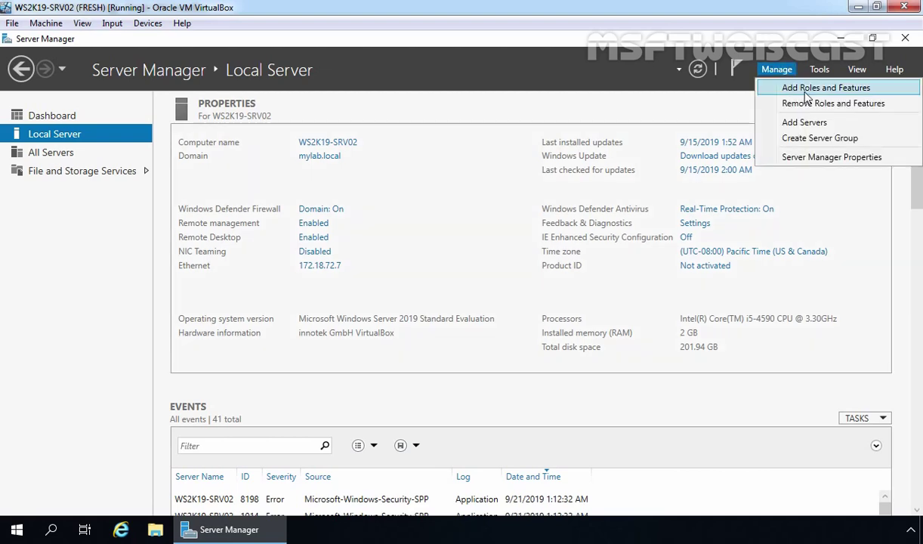
{"action": "left_click", "coordinate": [810, 91]}
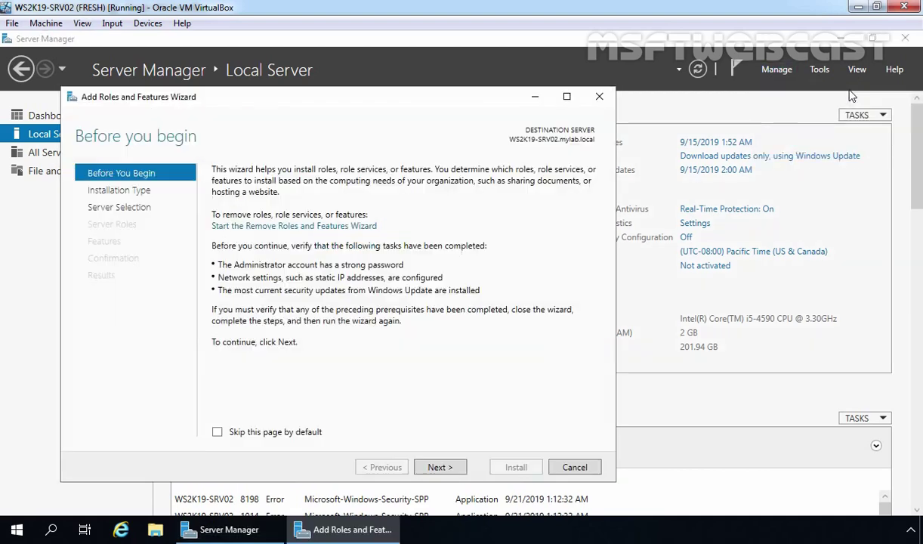
{"action": "left_click", "coordinate": [442, 467]}
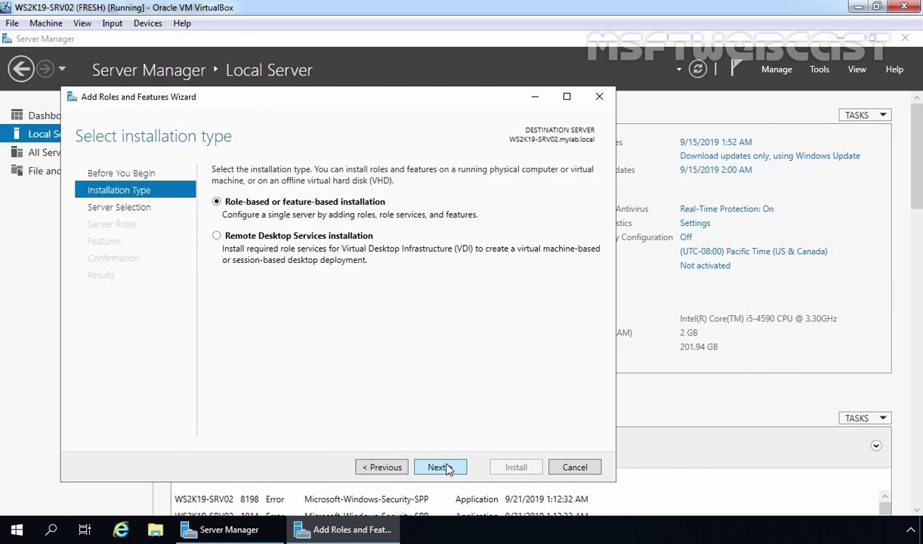
{"action": "left_click", "coordinate": [445, 468]}
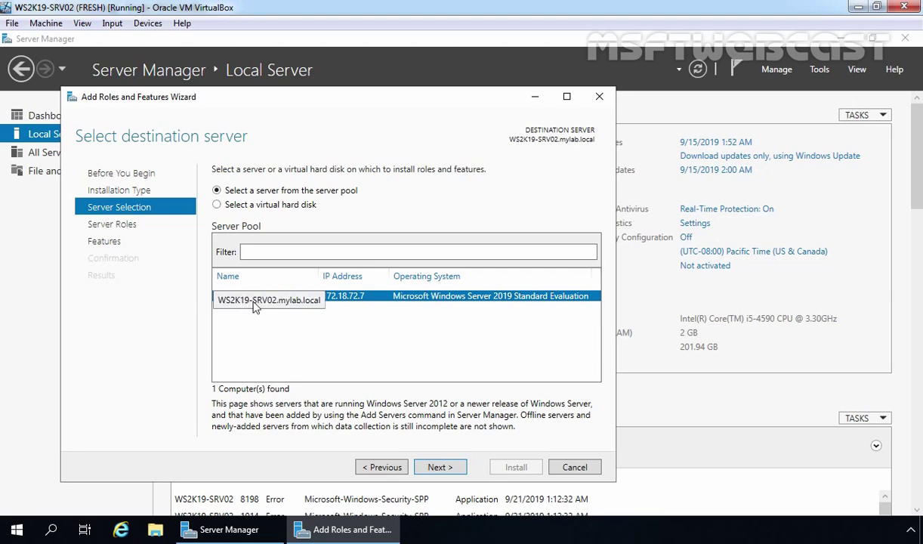
{"action": "left_click", "coordinate": [440, 468]}
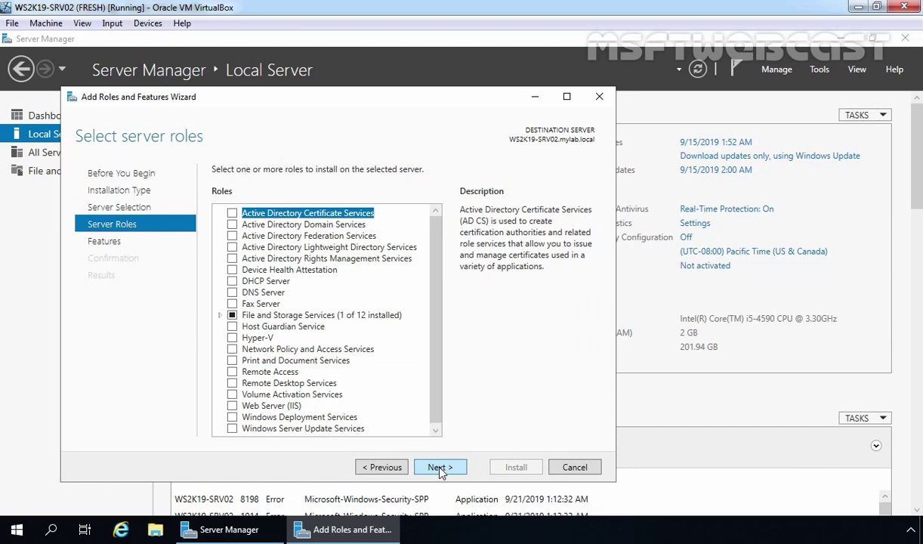
{"action": "left_click", "coordinate": [440, 469]}
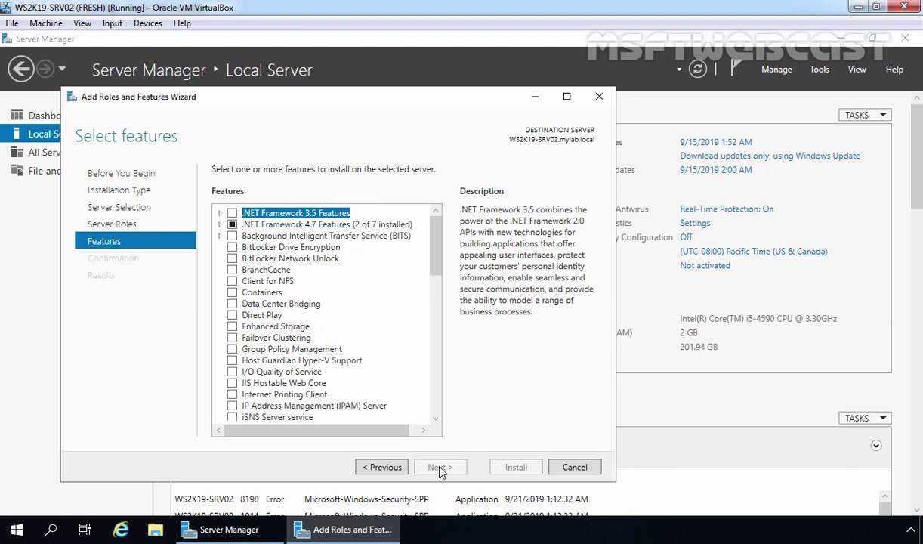
{"action": "left_click", "coordinate": [306, 405]}
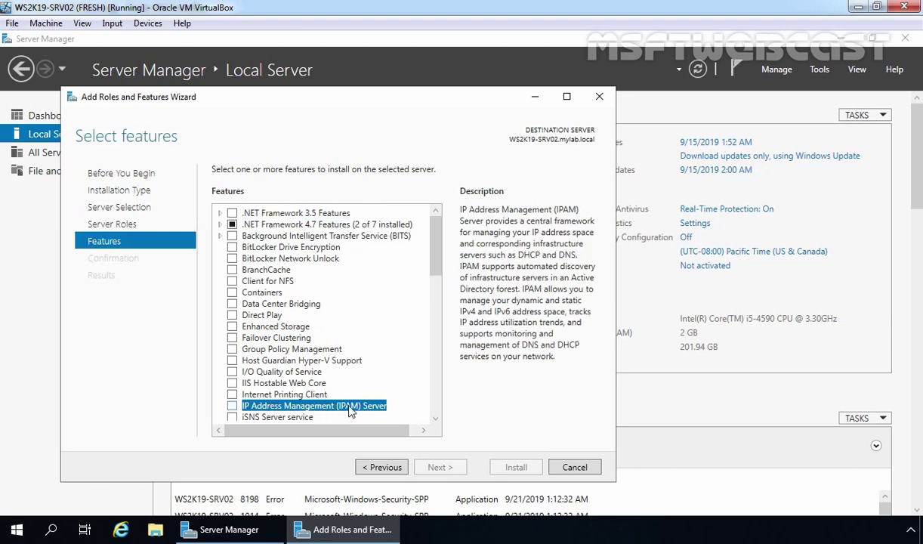
Select IP Address Management (IPAM) Server with its required features and go to confirmation.
{"action": "left_click", "coordinate": [232, 406]}
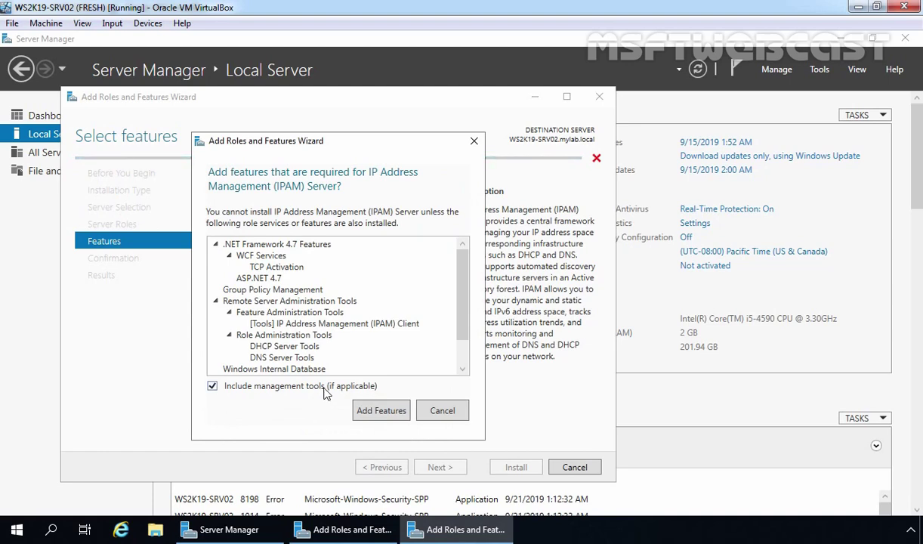
{"action": "left_click", "coordinate": [380, 411]}
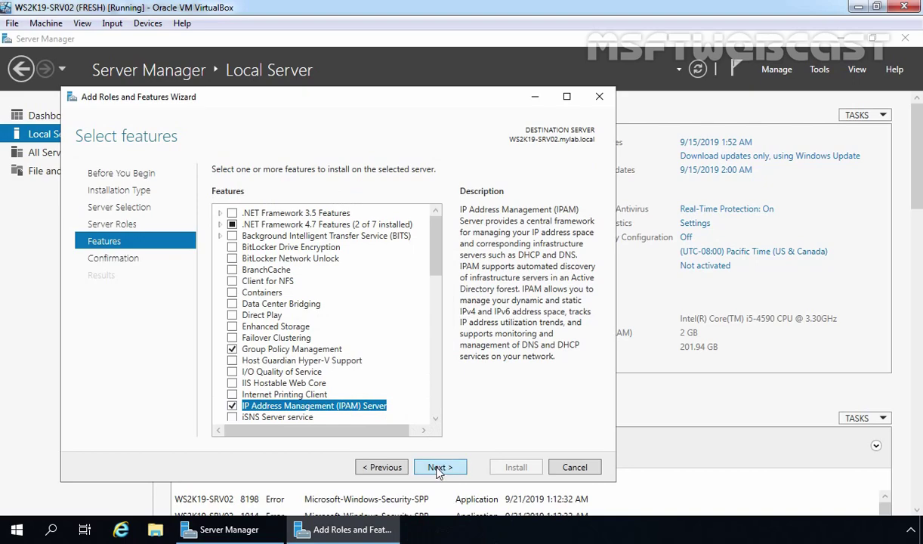
{"action": "left_click", "coordinate": [437, 468]}
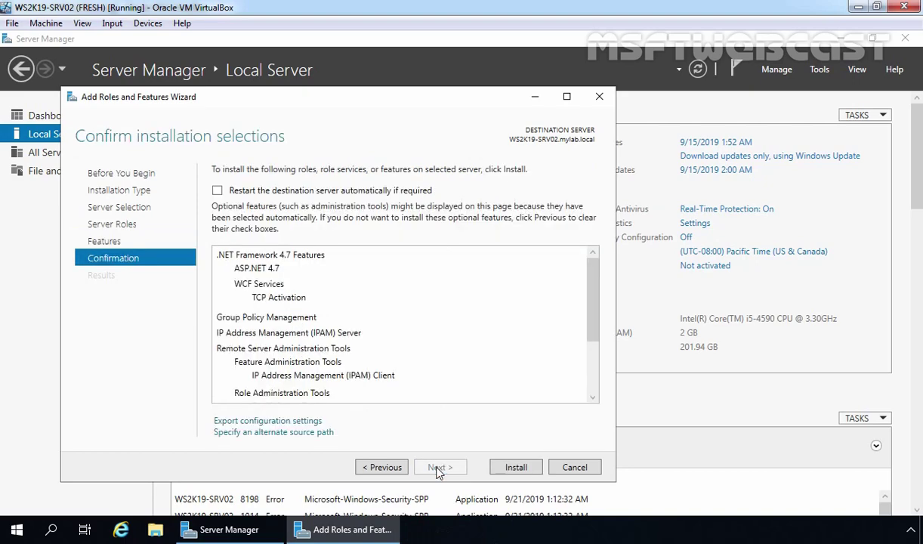
Install IPAM Server and its required features on WS2K19-SRV02.mylab.local, then close the wizard.
{"action": "left_click", "coordinate": [516, 467]}
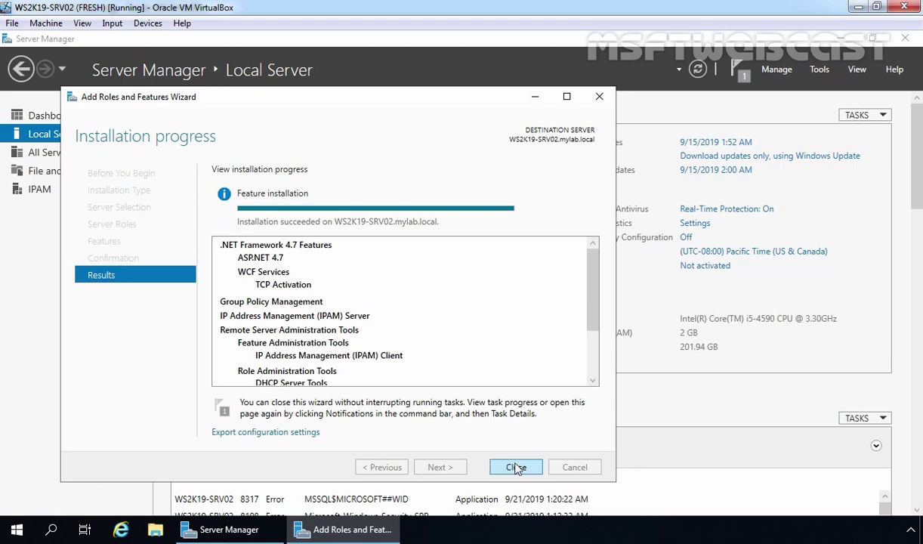
{"action": "left_click", "coordinate": [517, 467]}
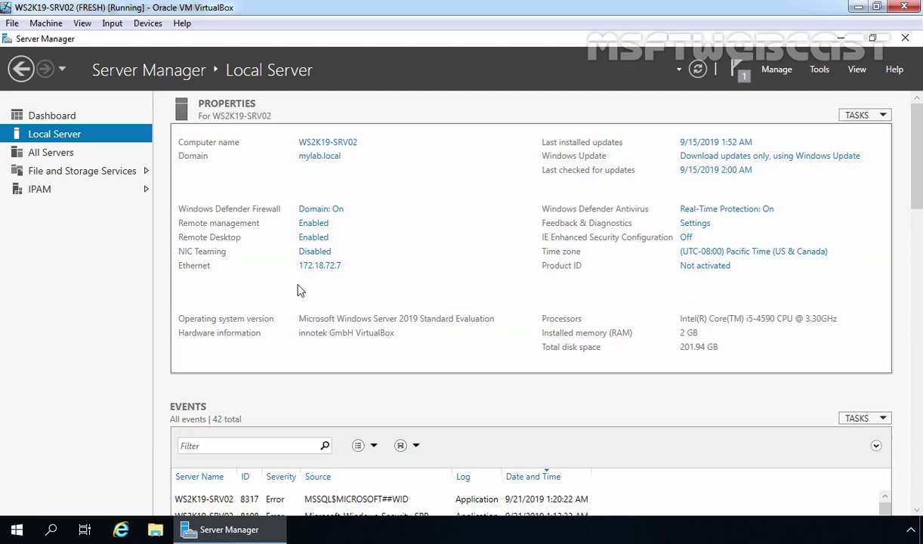
Open the IPAM Overview page connected to WS2K19-SRV02.MYLAB.LOCAL.
{"action": "left_click", "coordinate": [40, 189]}
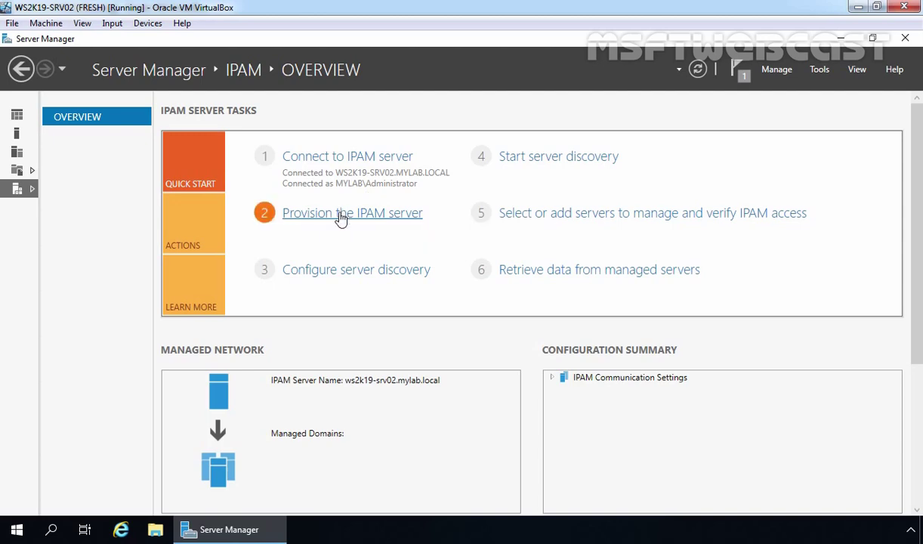
Launch Provision the IPAM server and go past Before you begin to Configure database.
{"action": "left_click", "coordinate": [342, 215]}
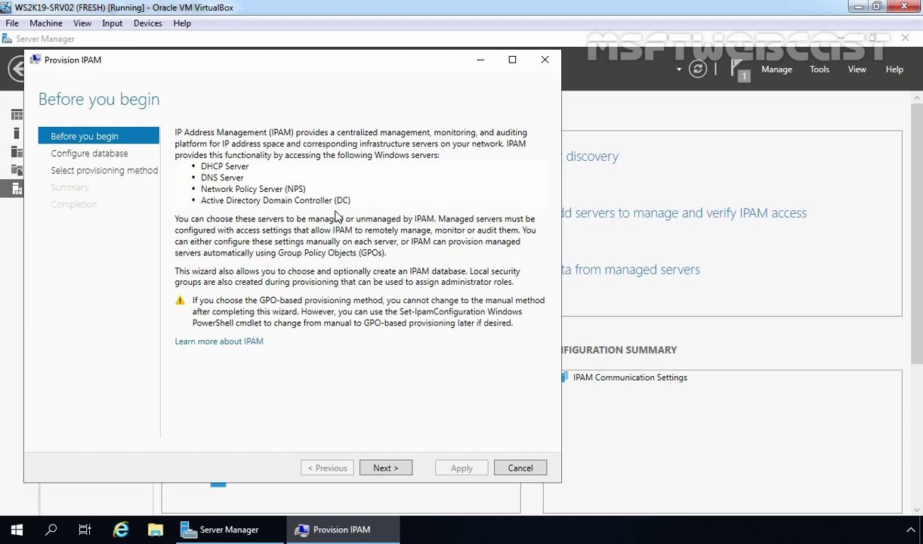
{"action": "left_click", "coordinate": [386, 469]}
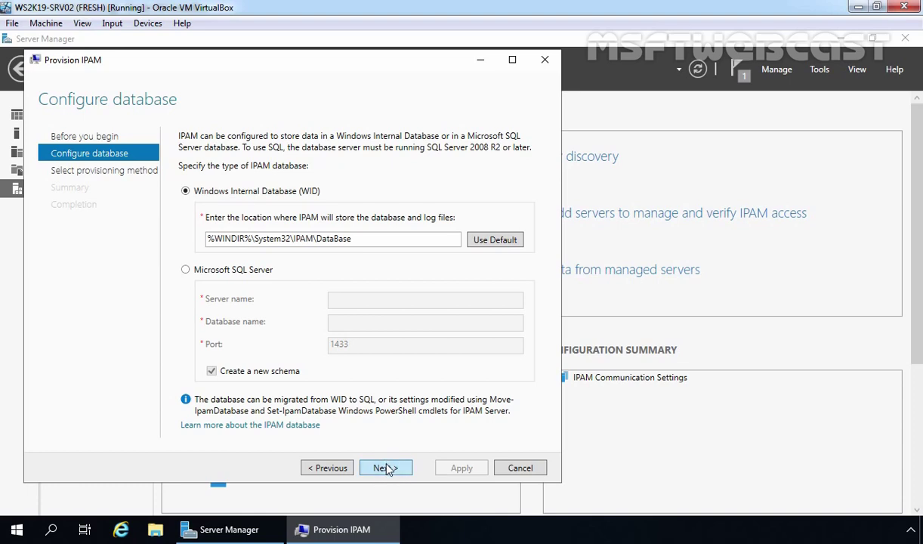
Keep Windows Internal Database and choose Group Policy provisioning with GPO prefix MYLAB_IPAM.
{"action": "left_click", "coordinate": [386, 467]}
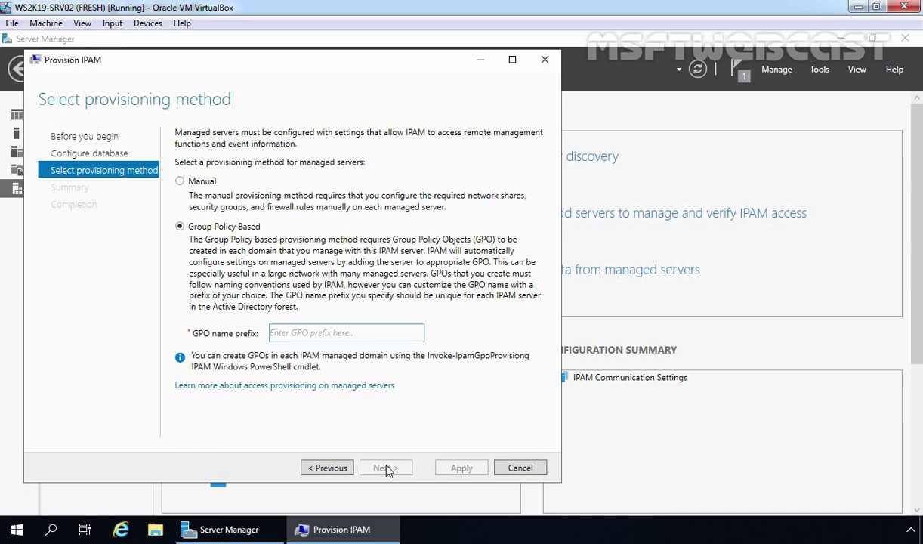
{"action": "type", "text": "MYLAB_IPAM"}
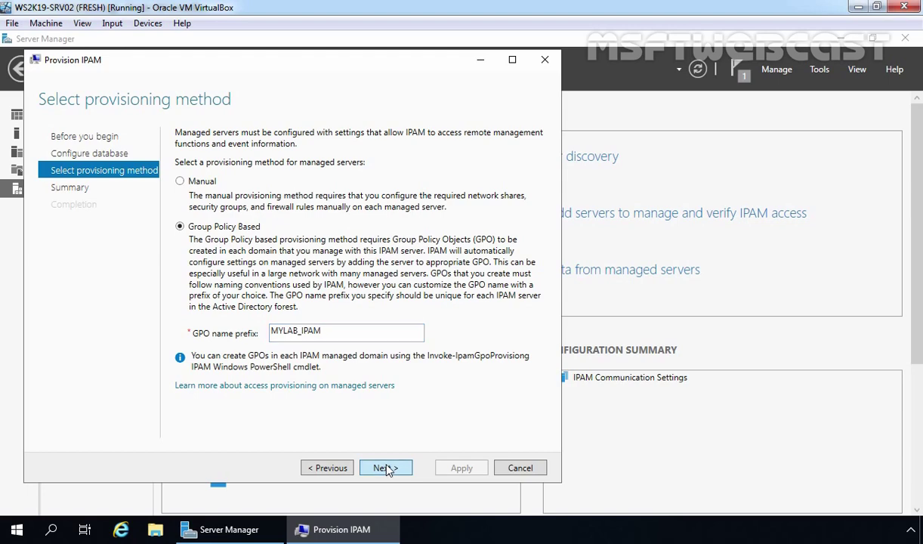
{"action": "left_click", "coordinate": [385, 468]}
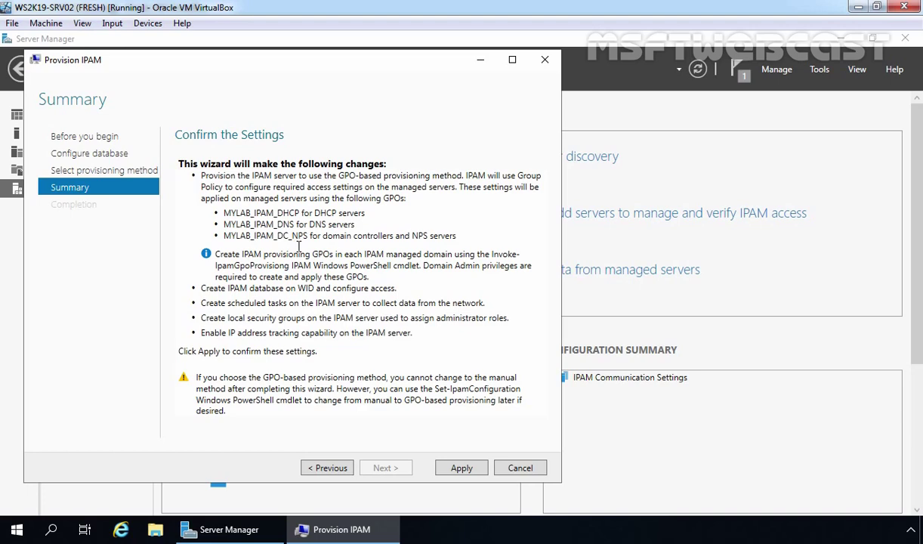
Apply the MYLAB_IPAM GPO-based provisioning and close the wizard once it completes.
{"action": "left_click", "coordinate": [462, 469]}
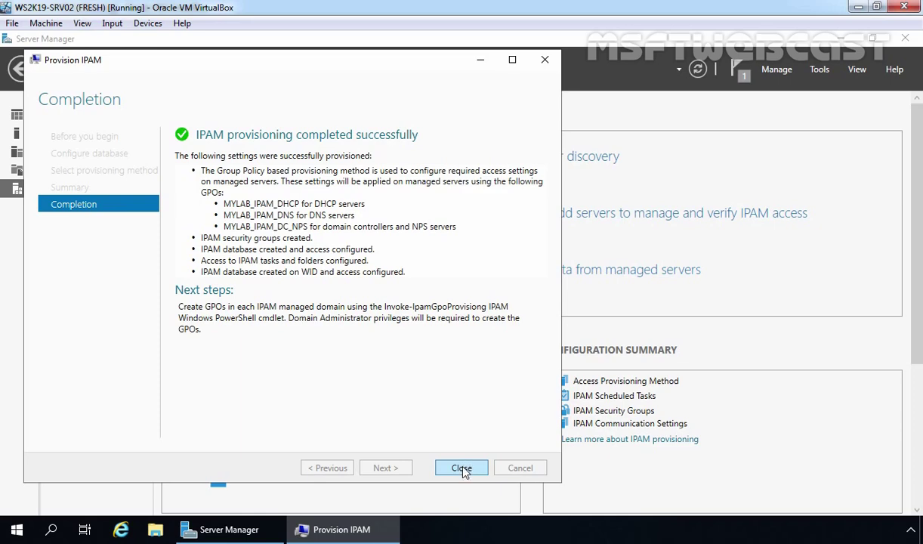
{"action": "left_click", "coordinate": [461, 469]}
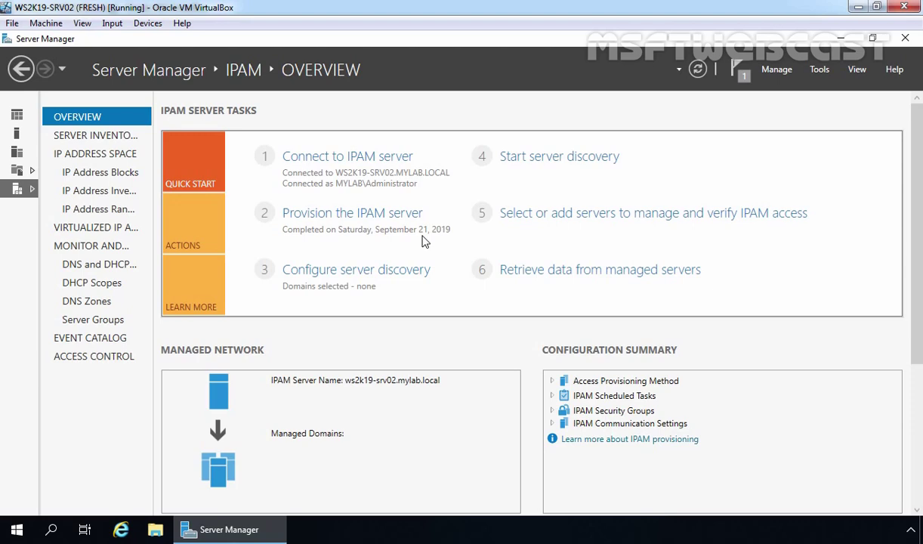
In Configure server discovery, run Get forests in the background and close the dialog.
{"action": "left_click", "coordinate": [350, 271]}
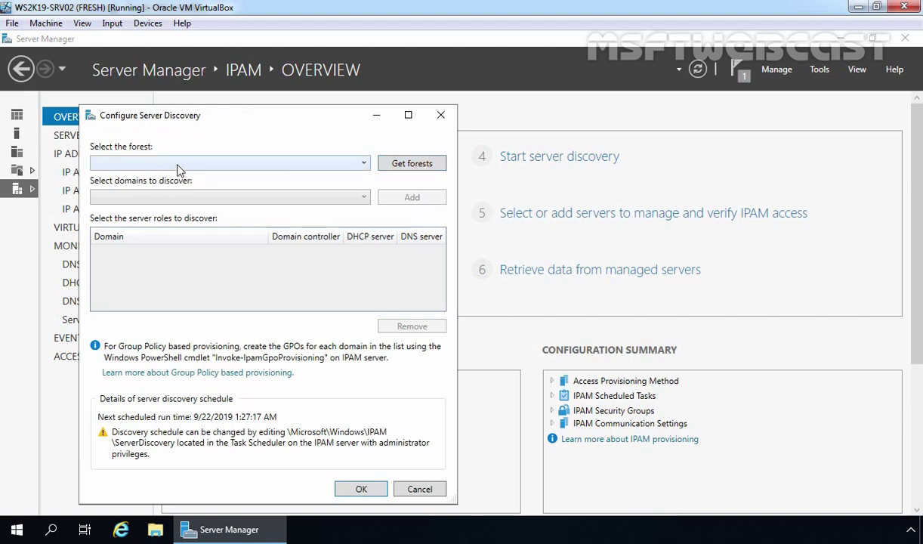
{"action": "left_click", "coordinate": [363, 165]}
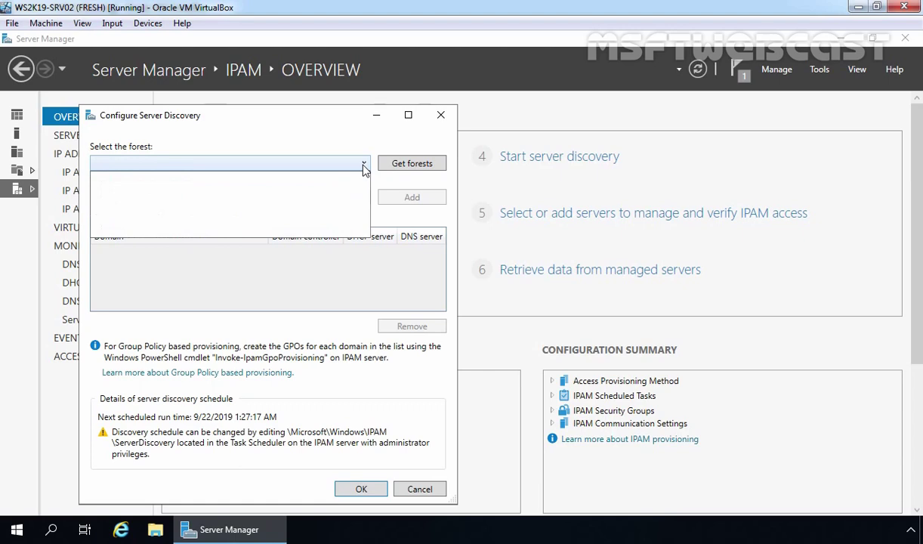
{"action": "left_click", "coordinate": [363, 165]}
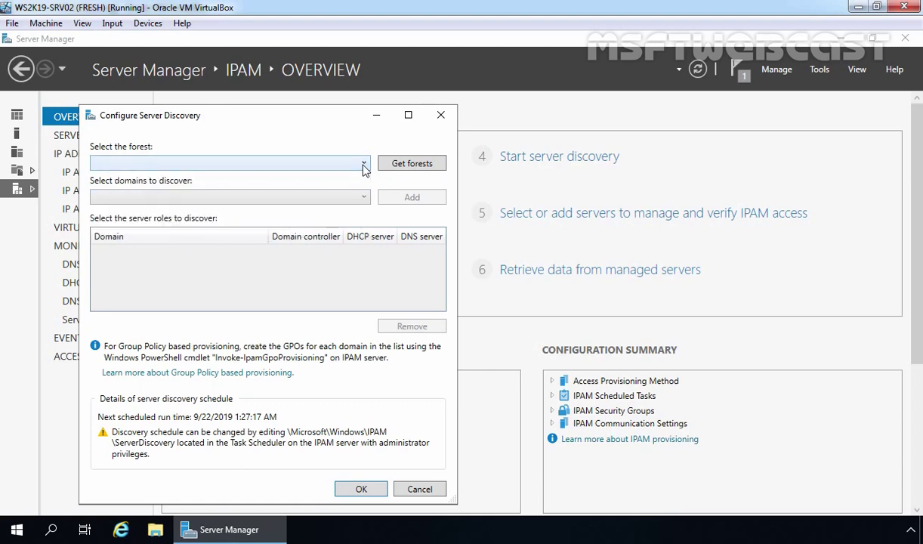
{"action": "left_click", "coordinate": [412, 164]}
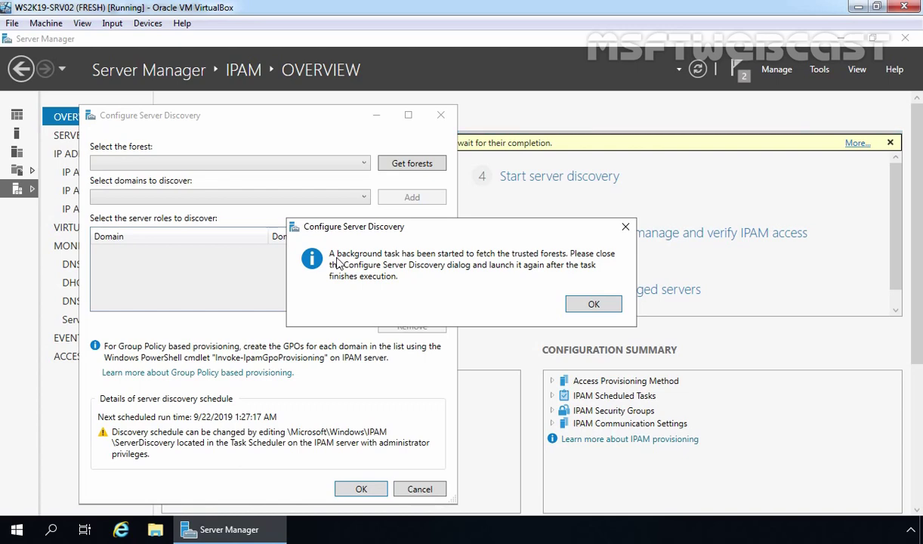
{"action": "left_click", "coordinate": [596, 304]}
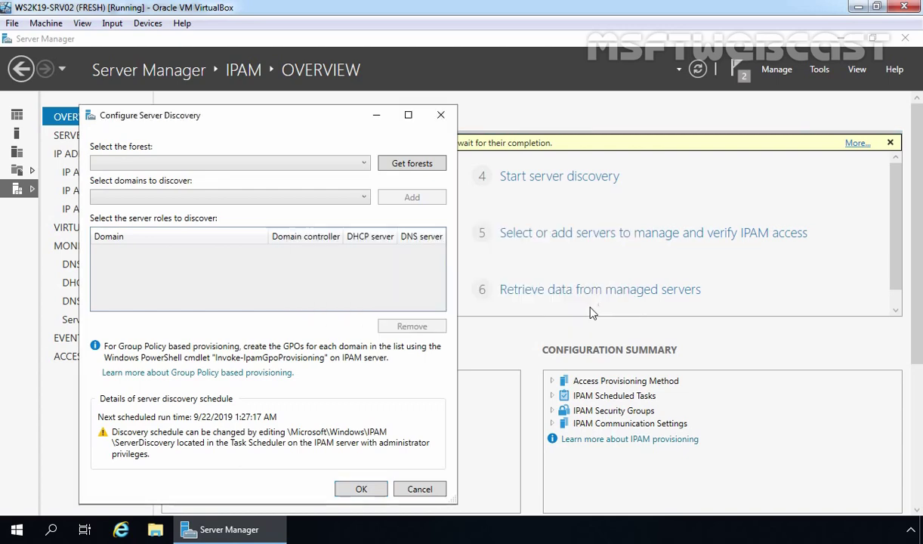
{"action": "left_click", "coordinate": [360, 490]}
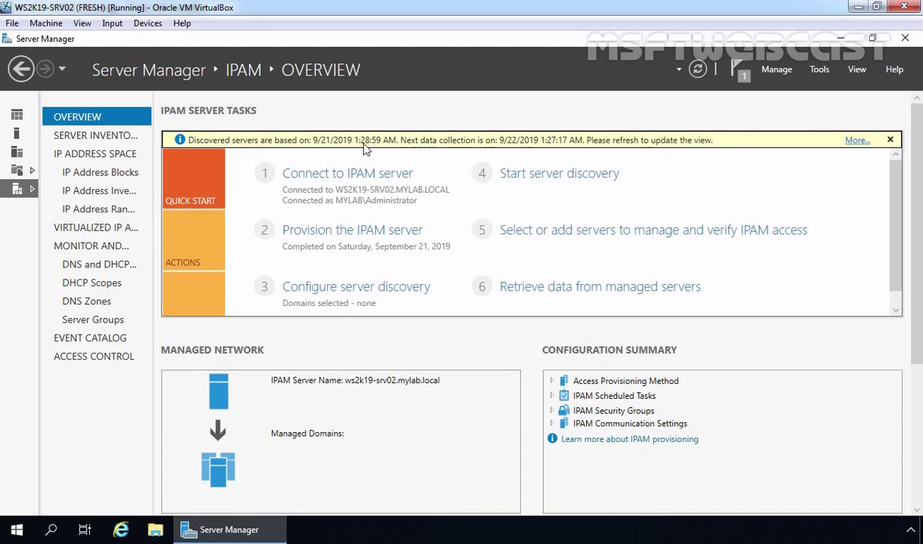
Add root domain mylab.local to server discovery with DC, DHCP and DNS roles ticked.
{"action": "left_click", "coordinate": [320, 294]}
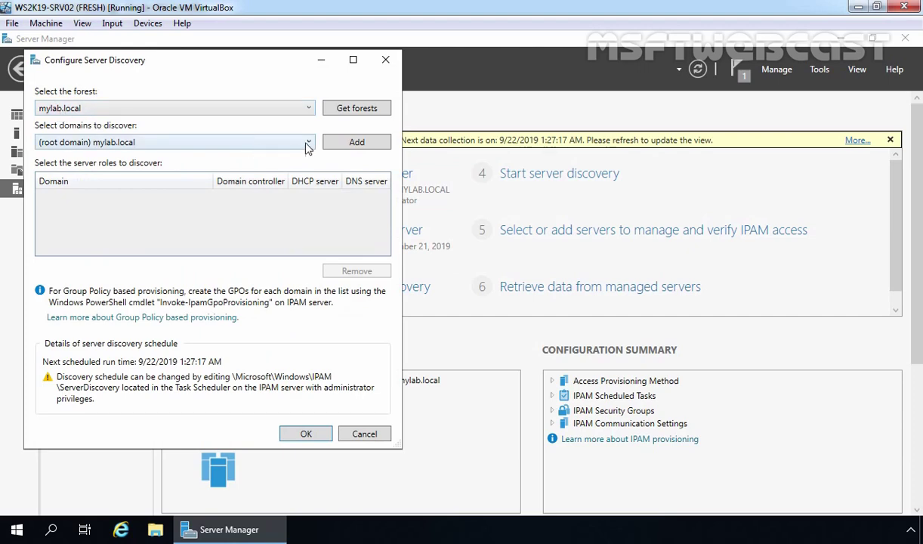
{"action": "left_click", "coordinate": [309, 144]}
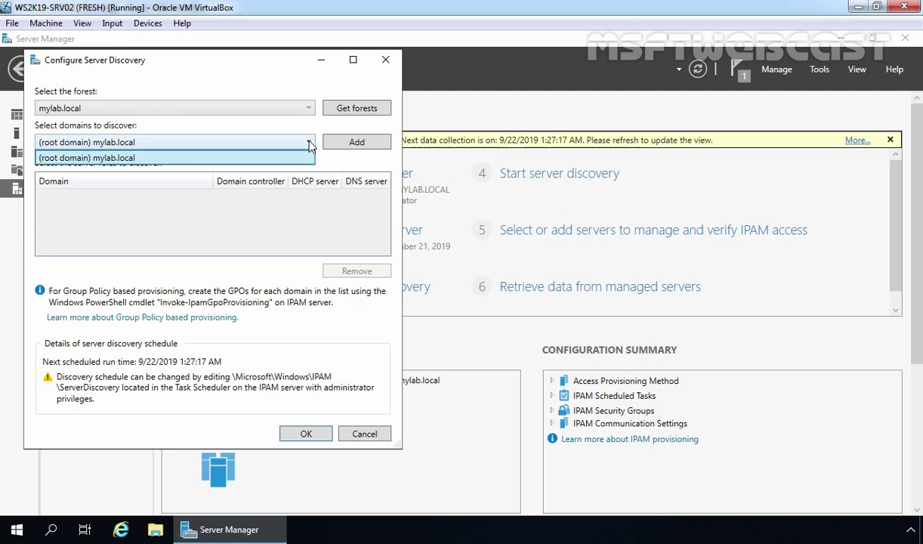
{"action": "left_click", "coordinate": [309, 146]}
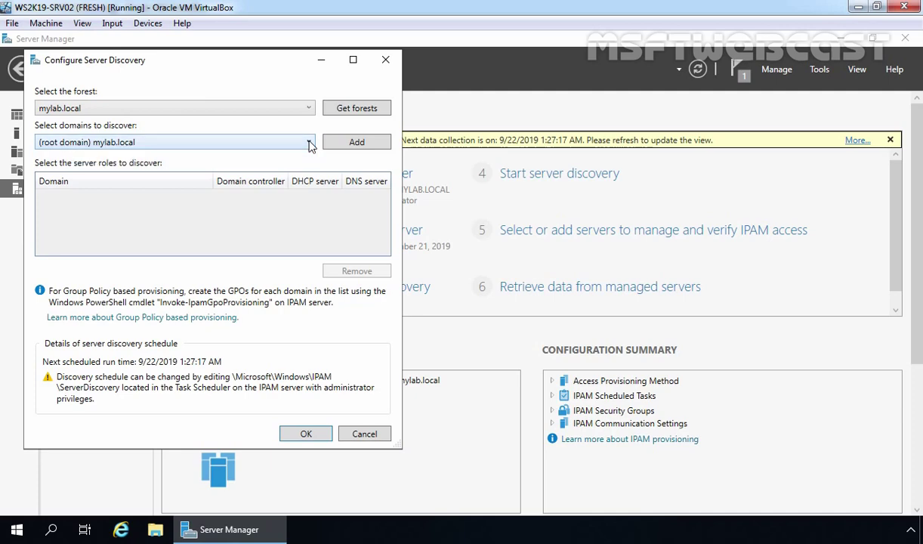
{"action": "left_click", "coordinate": [356, 145]}
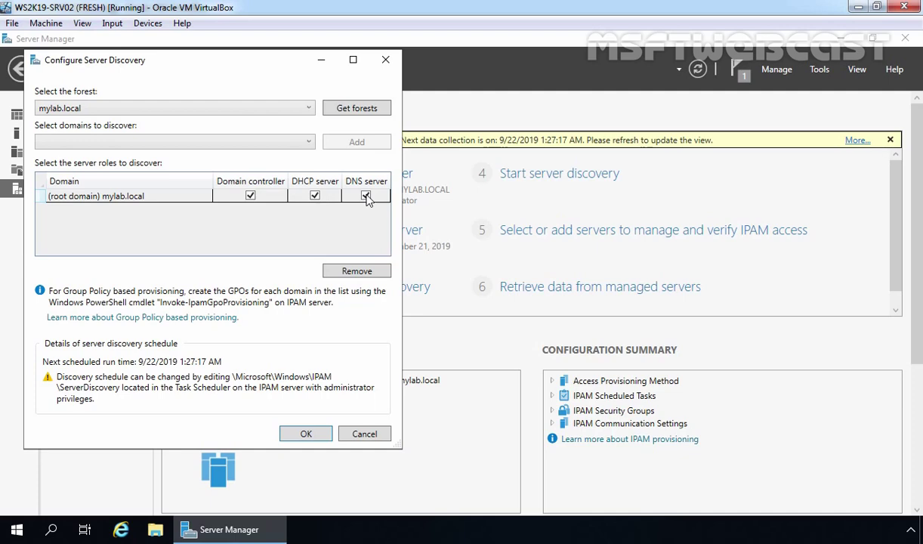
{"action": "left_click", "coordinate": [306, 436]}
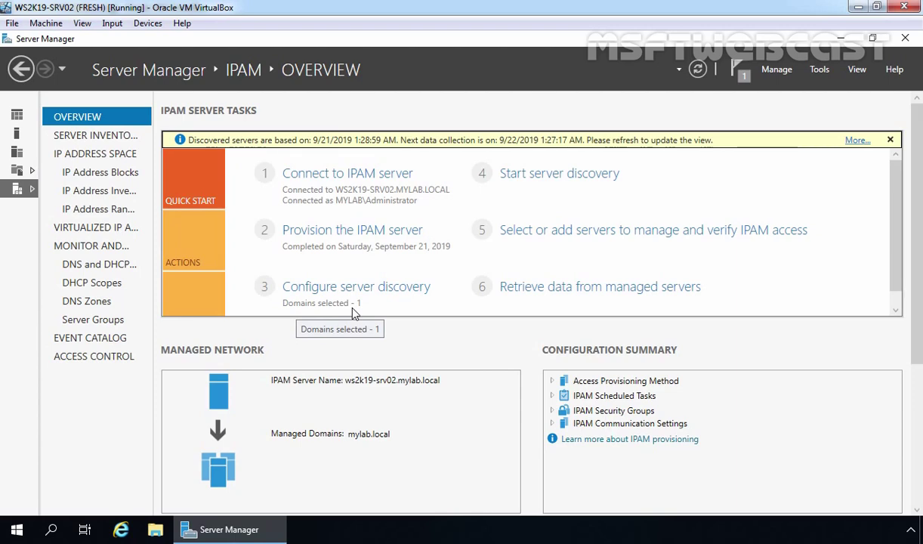
Run Start server discovery for mylab.local and let the task finish.
{"action": "left_click", "coordinate": [560, 175]}
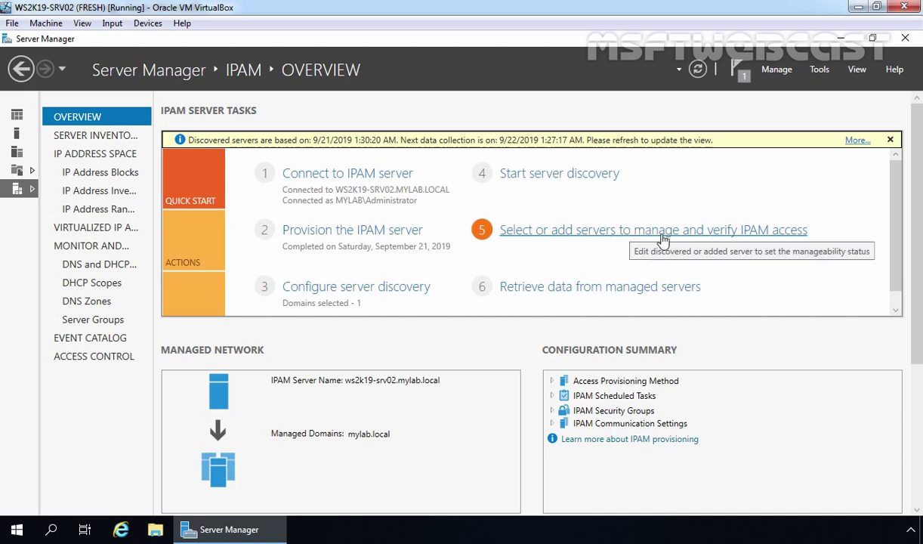
Show the IPv4 server inventory listing WS2K19-DC01 (DC, DNS) with IPAM access Blocked.
{"action": "left_click", "coordinate": [636, 236]}
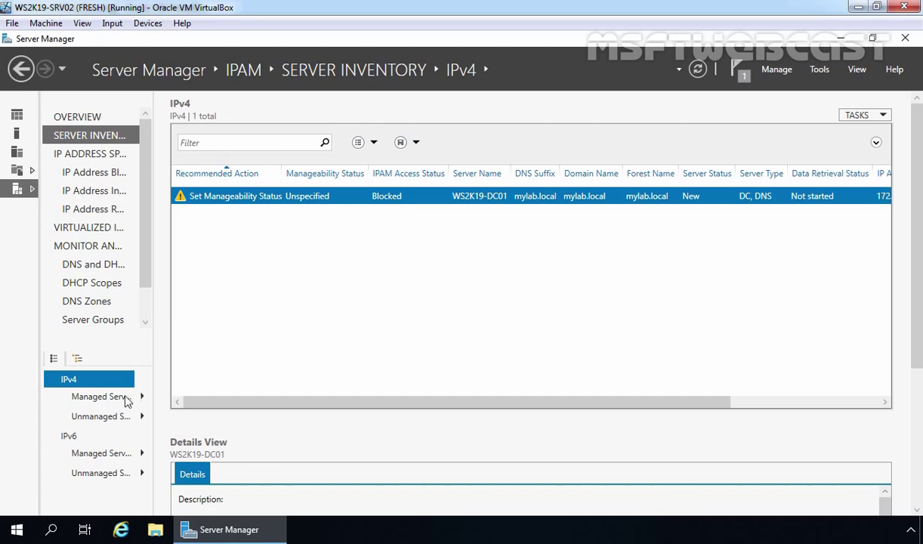
In an elevated PowerShell, run Invoke-IpamGpoProvisioning for mylab.local, prefix MYLAB_IPAM, server ws2k19-srv02.mylab.local.
{"action": "right_click", "coordinate": [18, 531]}
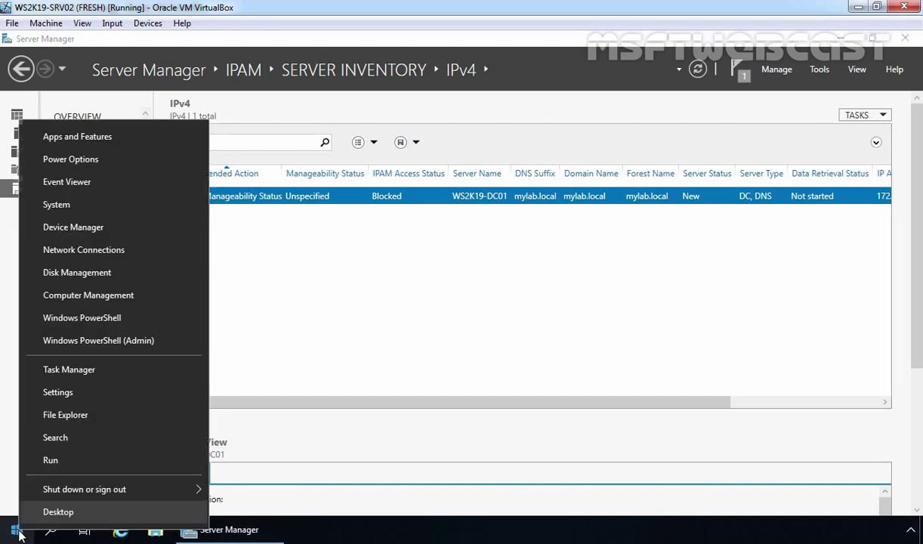
{"action": "left_click", "coordinate": [56, 344]}
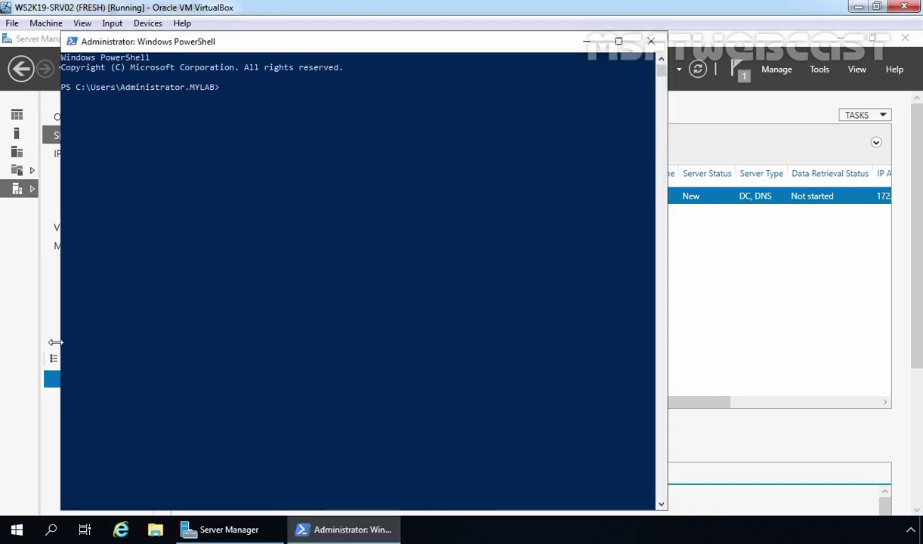
{"action": "type", "text": "Invoke-IpamGpoProvisioning"}
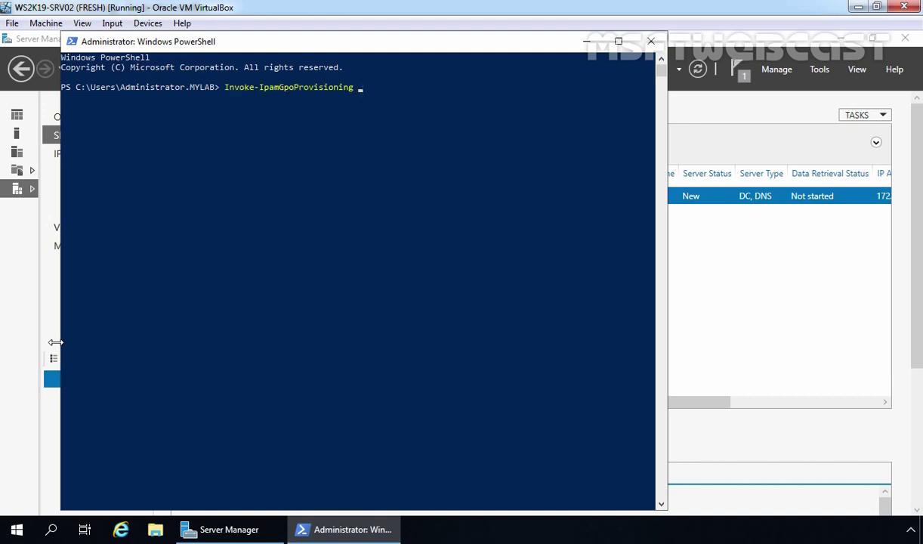
{"action": "type", "text": "-Domain mylab.local -G"}
{"action": "key", "text": "Tab"}
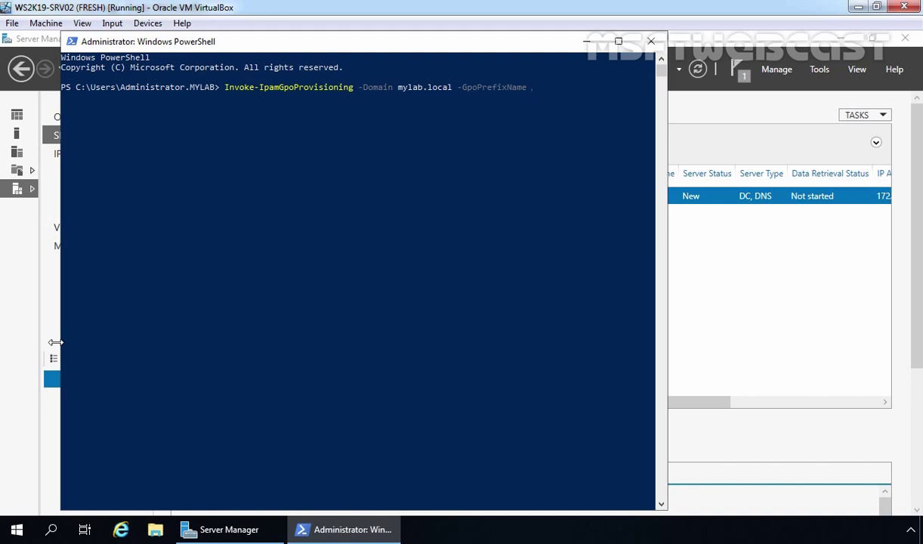
{"action": "type", "text": "MYLAB_IPAM -IpamServerFqdn"}
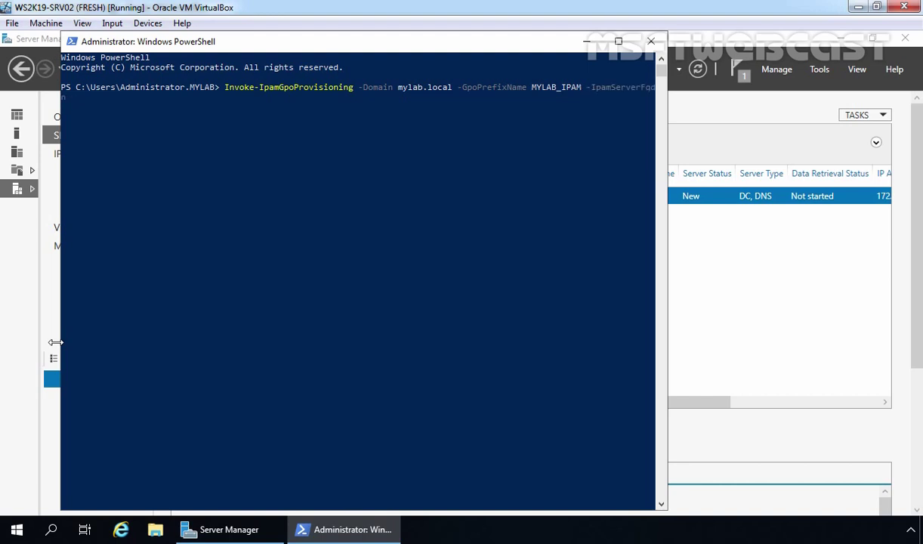
{"action": "type", "text": " ws2k19-srv02.mylab.local"}
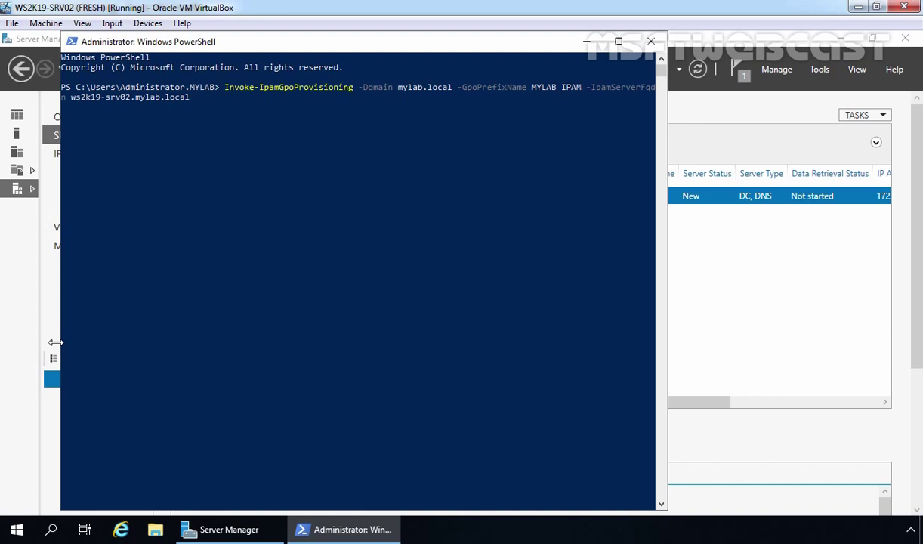
{"action": "type", "text": " -DelegatedGpoUser administrator@mylab.local"}
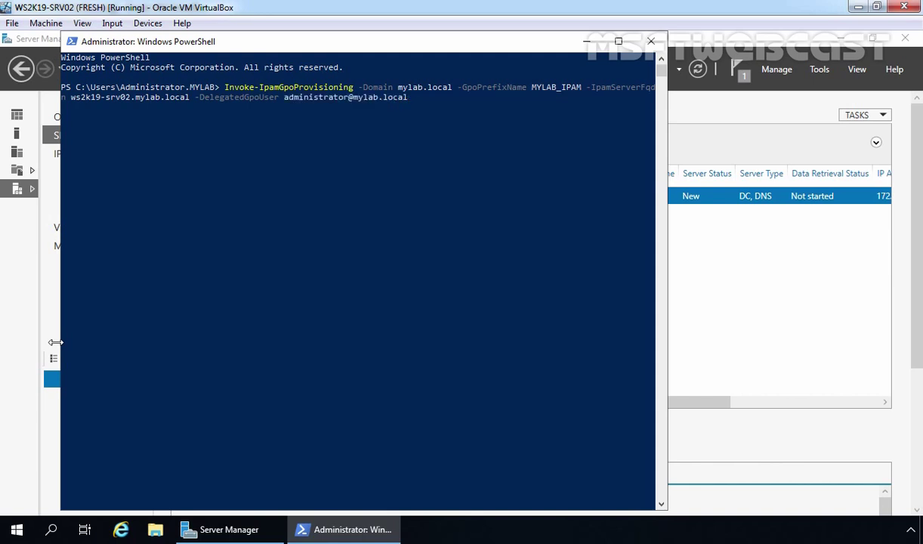
{"action": "key", "text": "Return"}
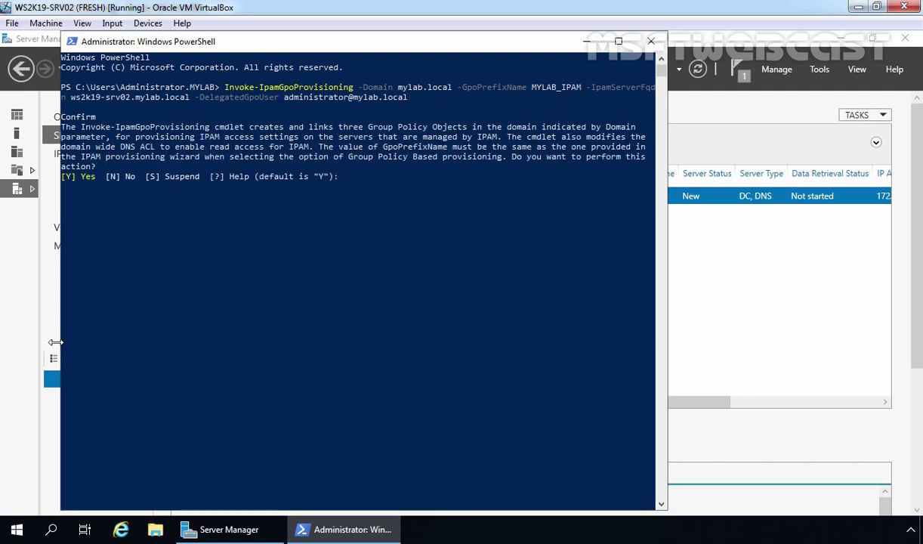
Answer Y to every provisioning confirmation, then minimize PowerShell.
{"action": "type", "text": "y"}
{"action": "key", "text": "Return"}
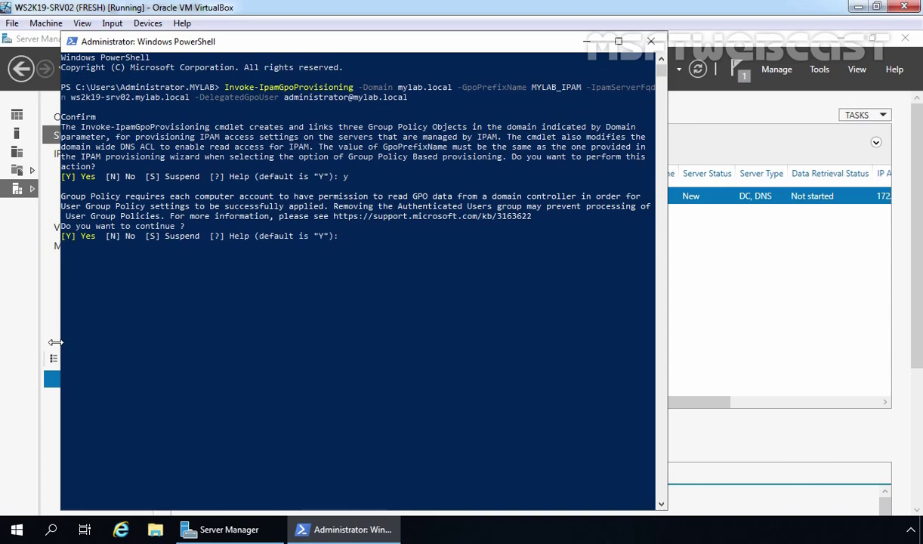
{"action": "type", "text": "y"}
{"action": "key", "text": "Return"}
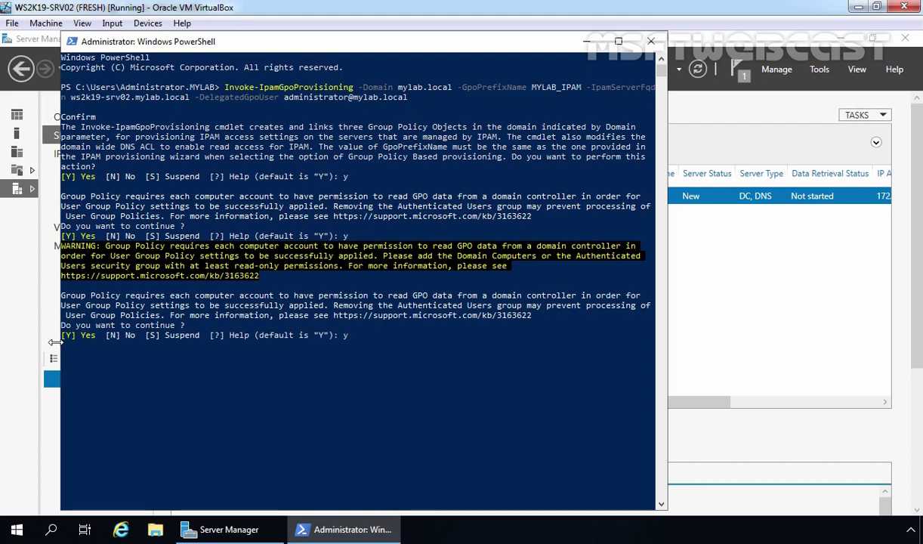
{"action": "type", "text": "y"}
{"action": "key", "text": "Return"}
{"action": "type", "text": "y"}
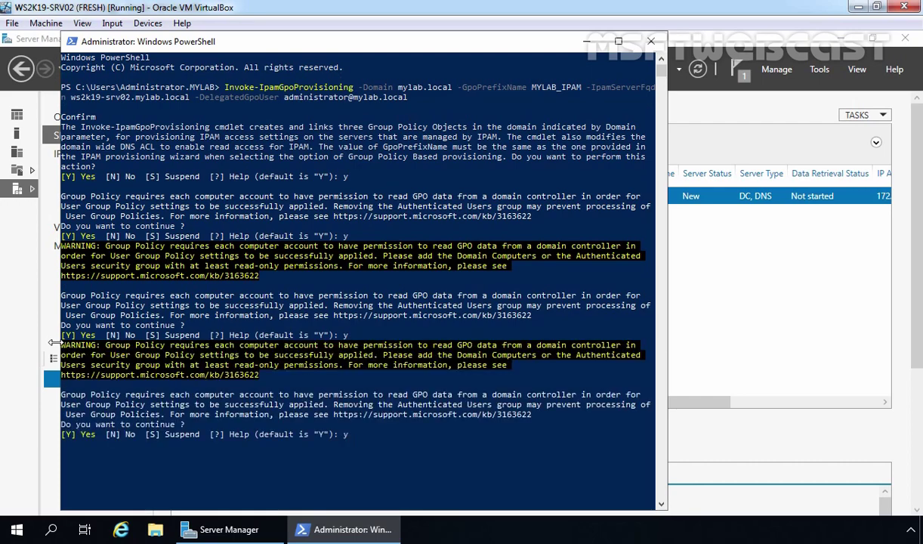
{"action": "key", "text": "Return"}
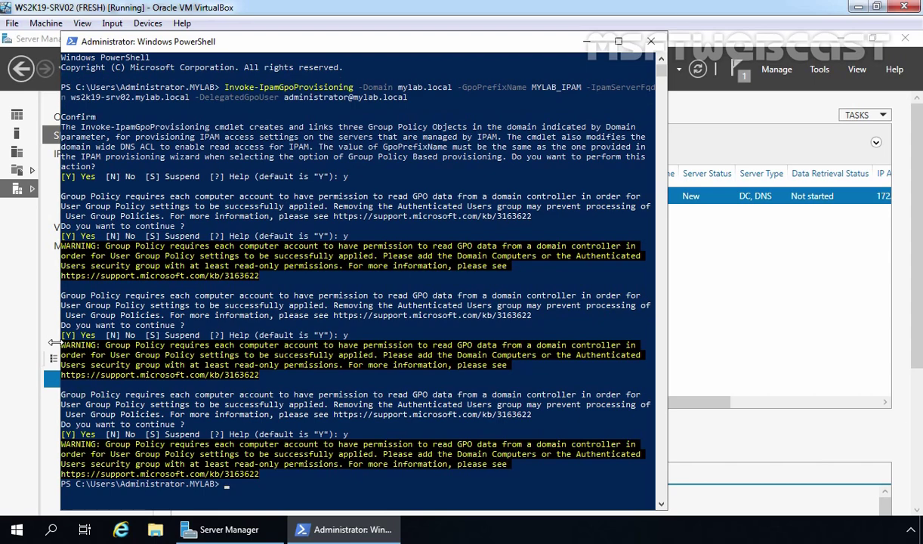
{"action": "left_click", "coordinate": [587, 40]}
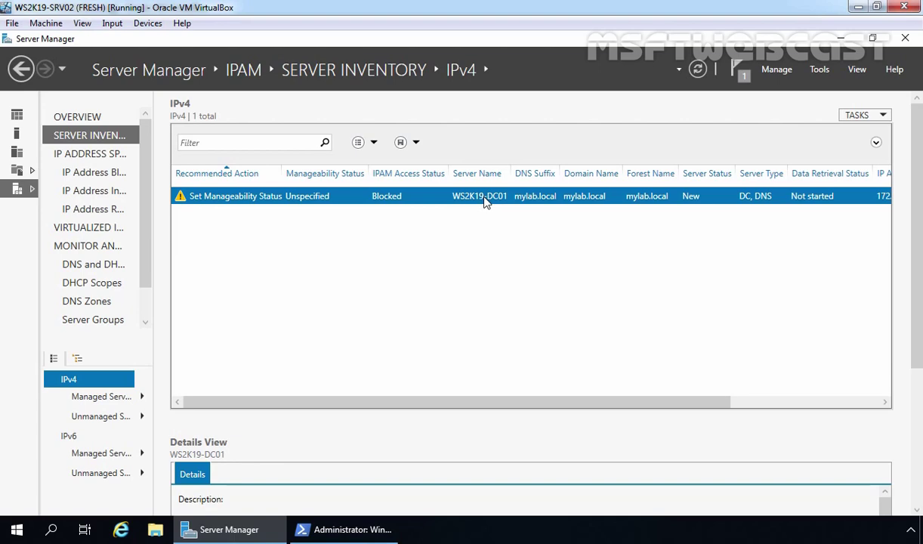
Edit WS2K19-DC01 to add the DHCP server role and set its manageability status to Managed.
{"action": "right_click", "coordinate": [486, 201]}
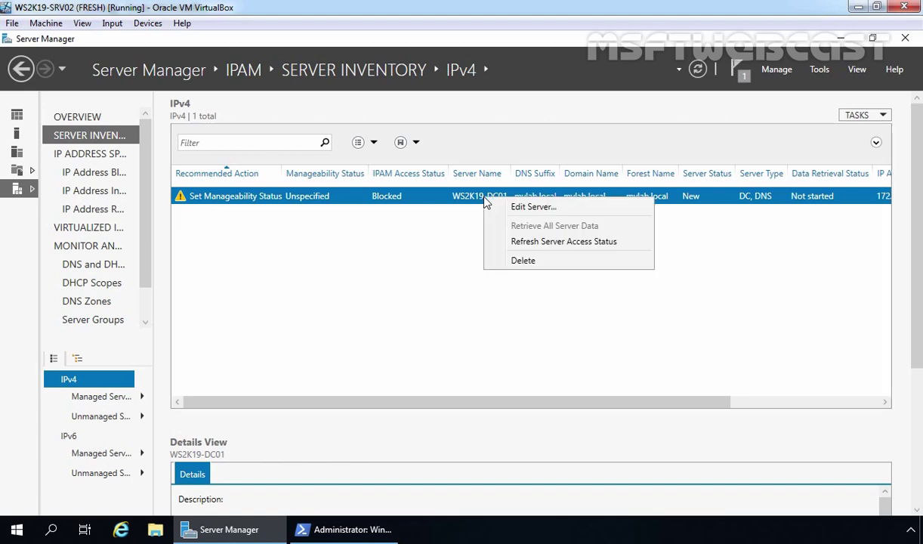
{"action": "left_click", "coordinate": [536, 210]}
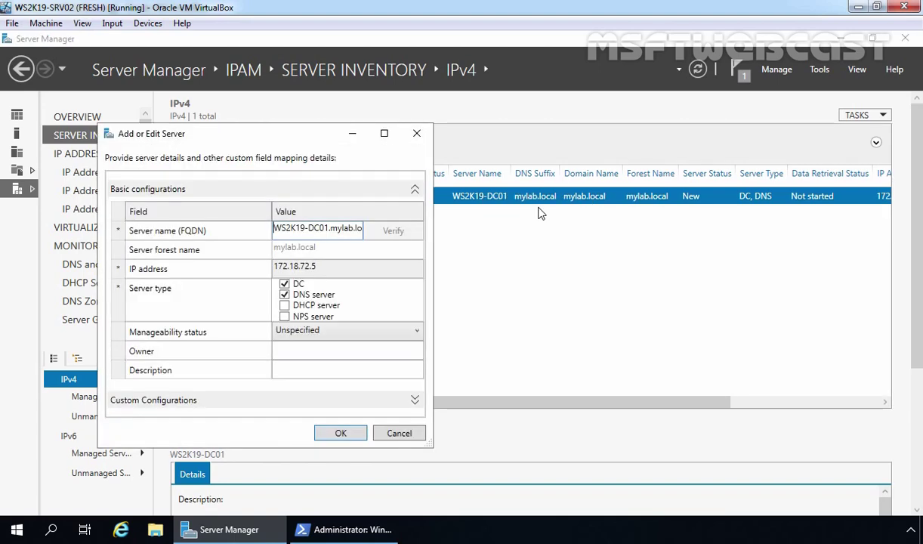
{"action": "left_click", "coordinate": [285, 305]}
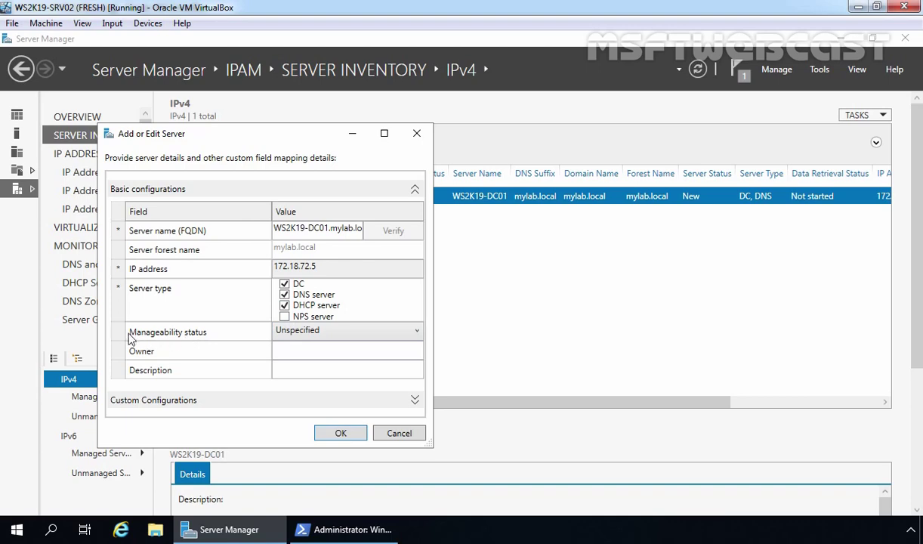
{"action": "left_click", "coordinate": [374, 330]}
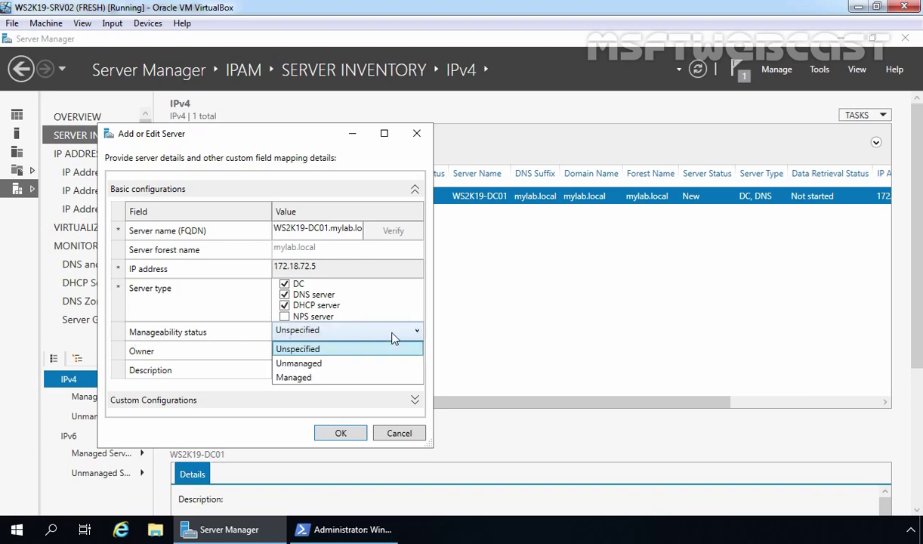
{"action": "left_click", "coordinate": [300, 378]}
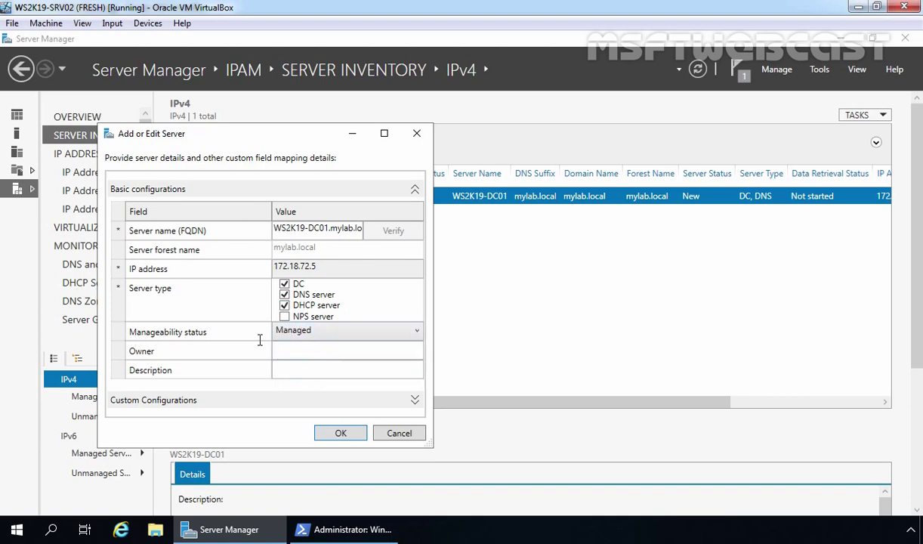
{"action": "left_click", "coordinate": [339, 432]}
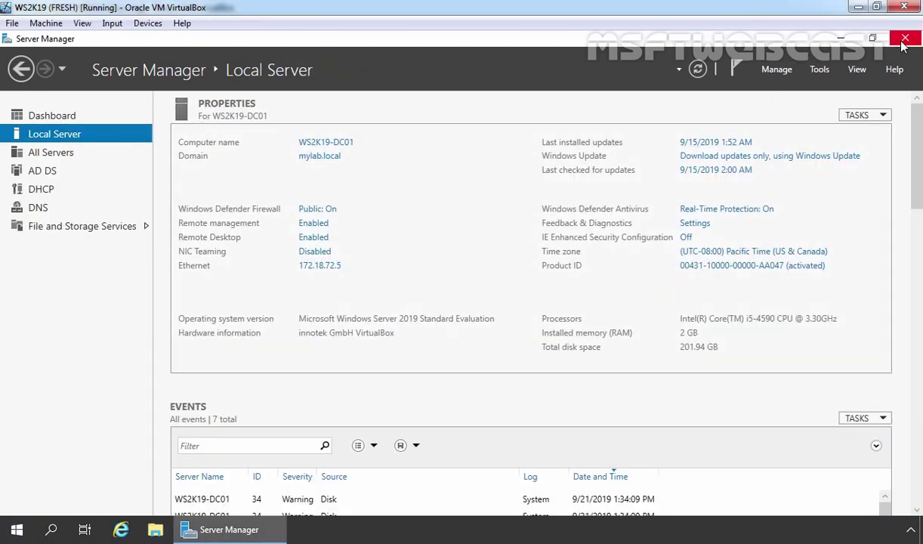
Close Server Manager and run gpupdate /force in a command prompt on the domain controller.
{"action": "left_click", "coordinate": [904, 39]}
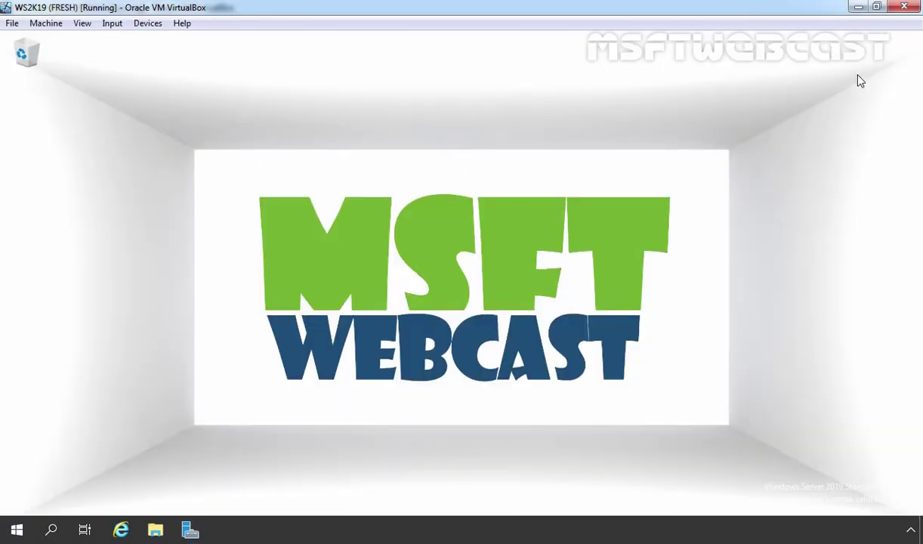
{"action": "key", "text": "super+r"}
{"action": "type", "text": "cmd"}
{"action": "key", "text": "Return"}
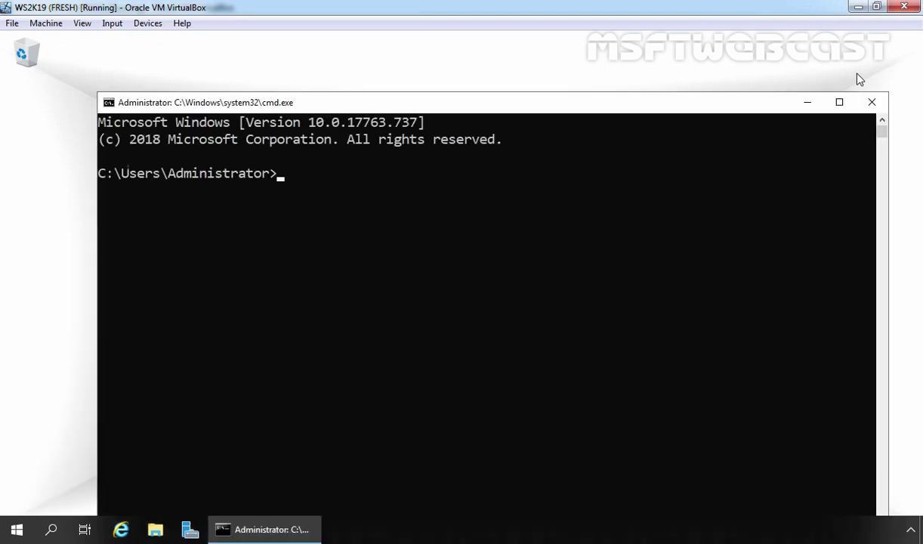
{"action": "type", "text": "gpupdate /force"}
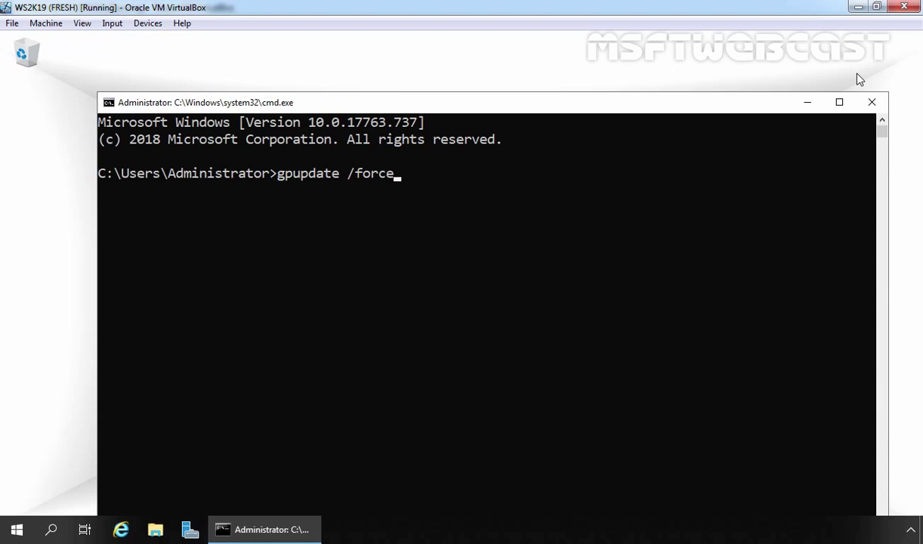
{"action": "key", "text": "Return"}
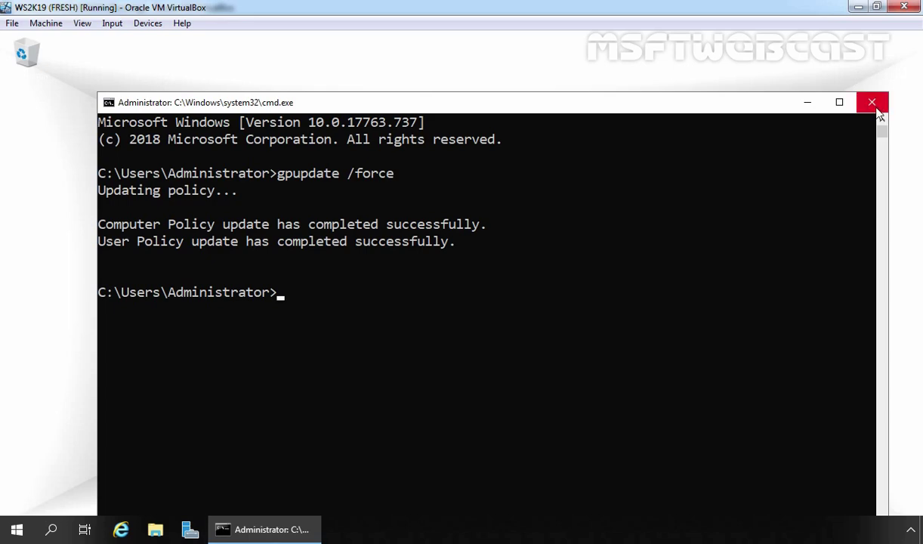
{"action": "left_click", "coordinate": [872, 104]}
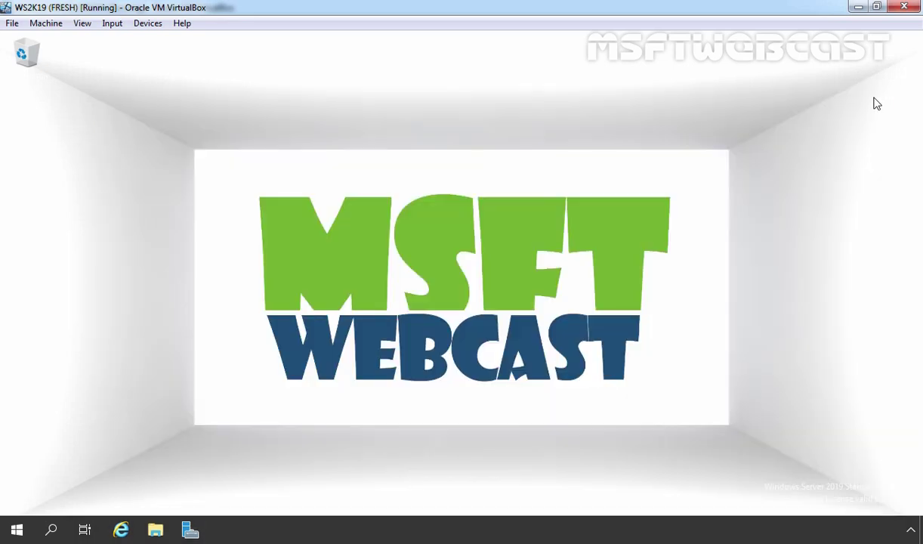
{"action": "key", "text": "super+r"}
In Group Policy Management (gpmc.msc), view the MYLAB_IPAM_DC_NPS delegation and select the IPAMUG entry.
{"action": "type", "text": "gpmc.msc"}
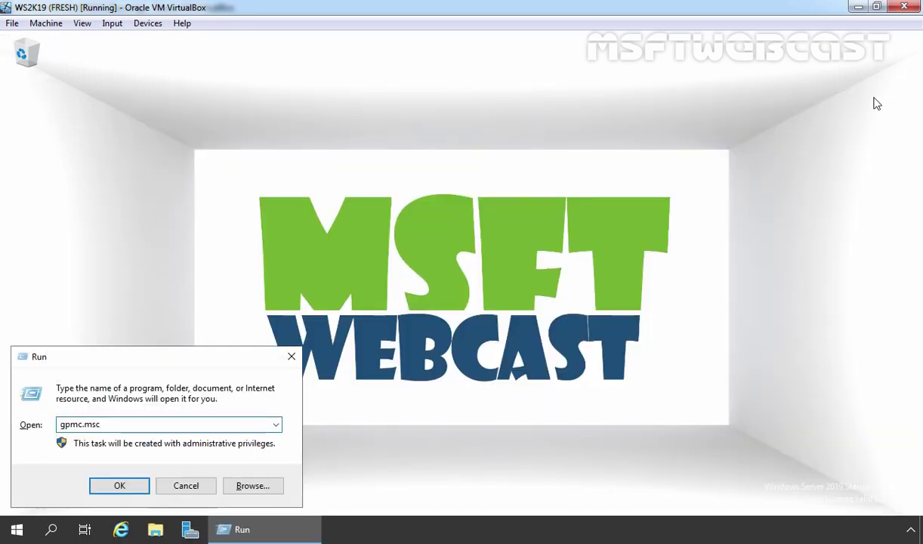
{"action": "key", "text": "Return"}
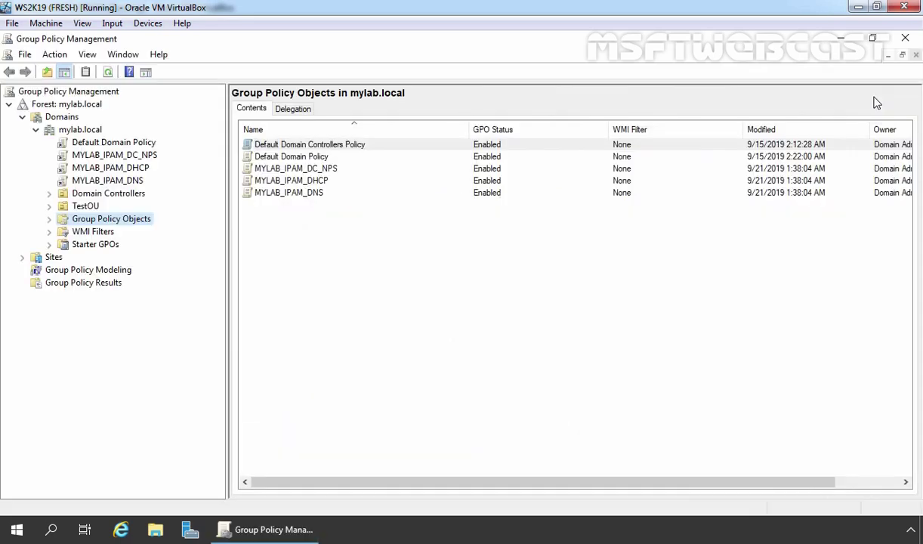
{"action": "double_click", "coordinate": [130, 220]}
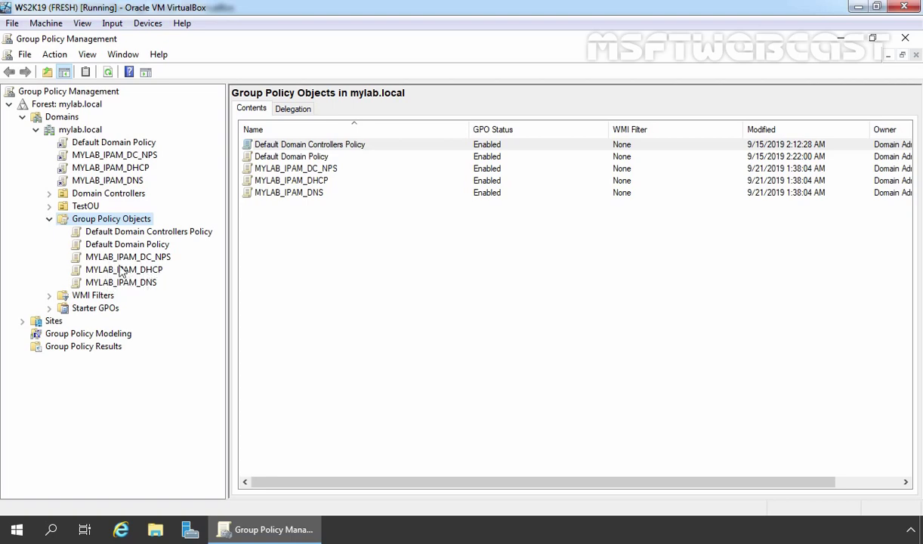
{"action": "left_click", "coordinate": [89, 156]}
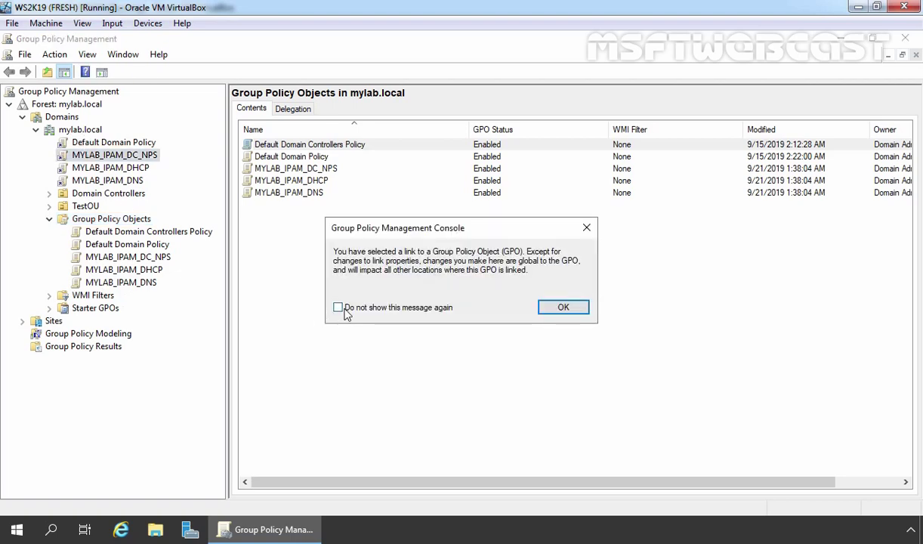
{"action": "left_click", "coordinate": [565, 307]}
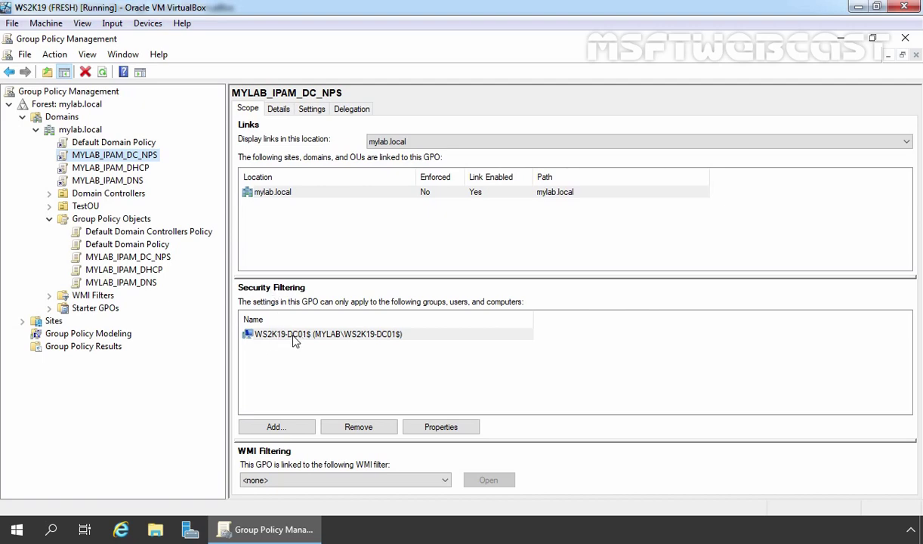
{"action": "left_click", "coordinate": [352, 110]}
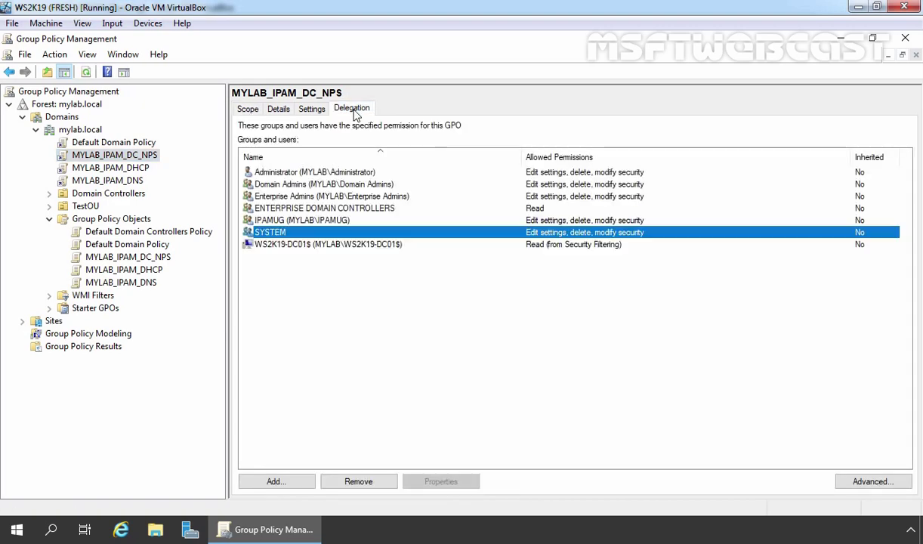
{"action": "left_click", "coordinate": [288, 223]}
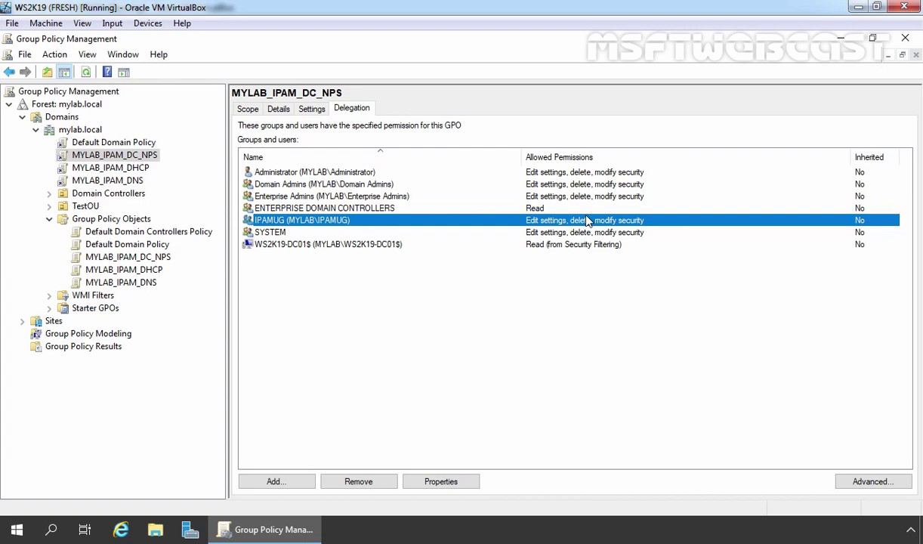
{"action": "key", "text": "super+r"}
Open the IPAMUG group's properties from the Users container in dsa.msc.
{"action": "type", "text": "dsa"}
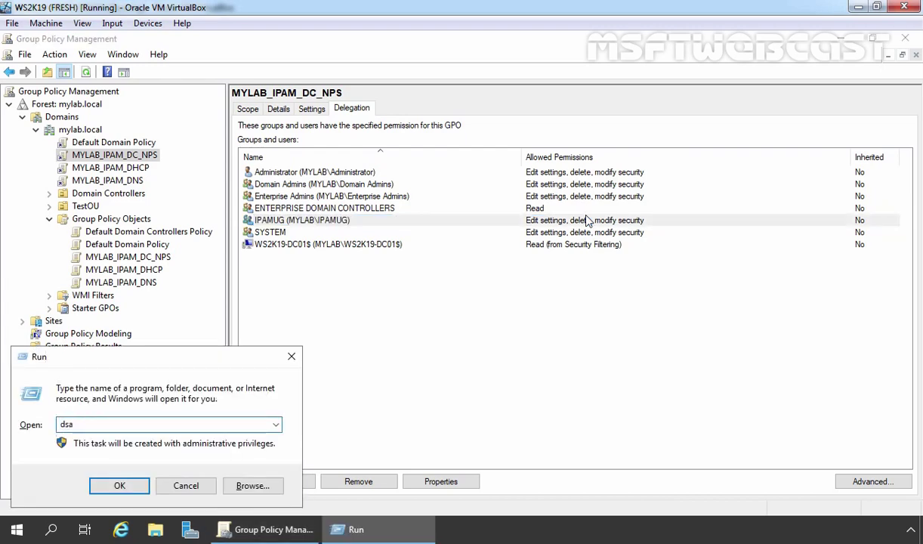
{"action": "type", "text": ".msc"}
{"action": "key", "text": "Return"}
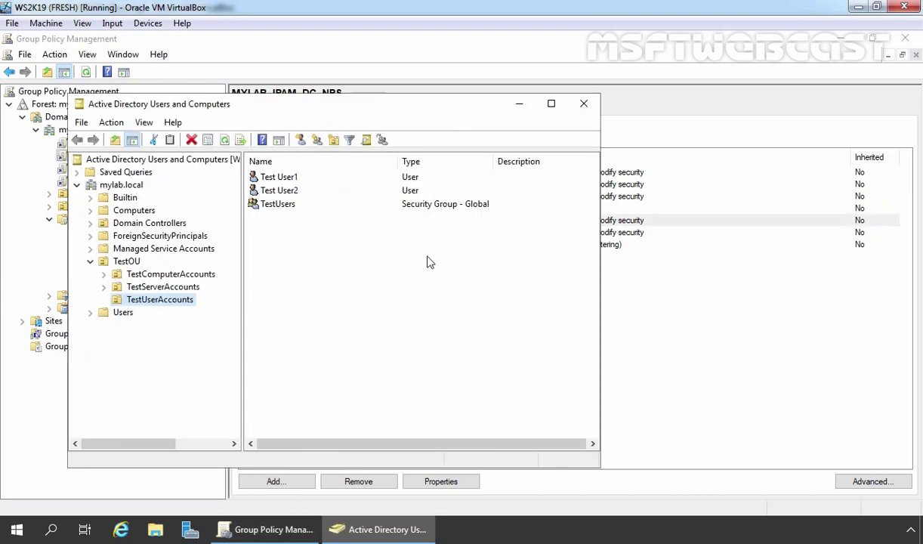
{"action": "left_click", "coordinate": [121, 312]}
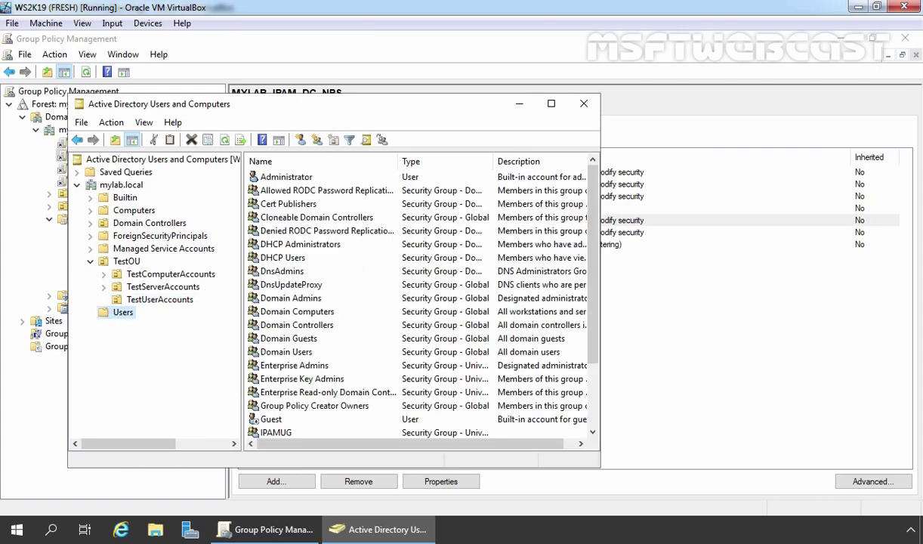
{"action": "left_click", "coordinate": [295, 381]}
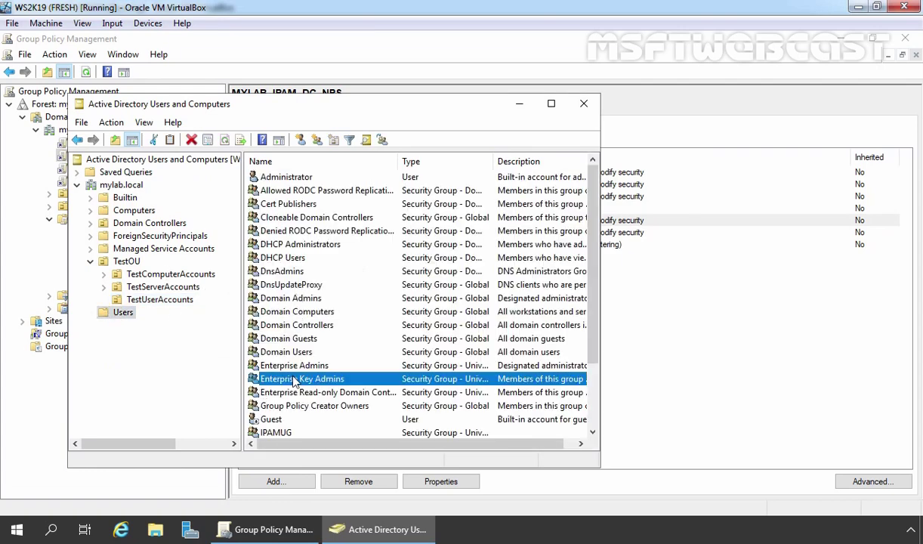
{"action": "scroll", "coordinate": [295, 381], "scroll_direction": "down", "scroll_amount": 1}
{"action": "left_click", "coordinate": [267, 394]}
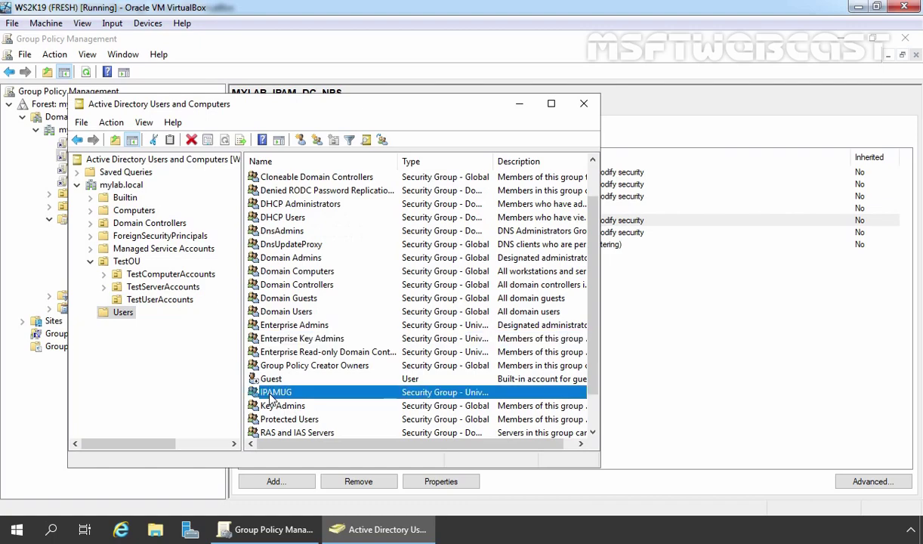
{"action": "double_click", "coordinate": [269, 395]}
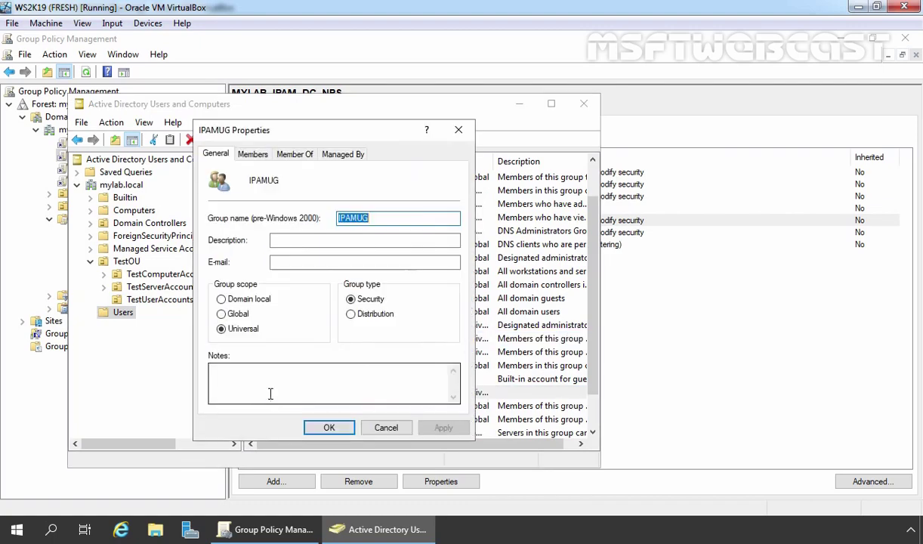
Check that IPAMUG contains WS2K19-SRV02 and belongs to DHCP Administrators, DnsAdmins and Event Log Readers.
{"action": "left_click", "coordinate": [254, 155]}
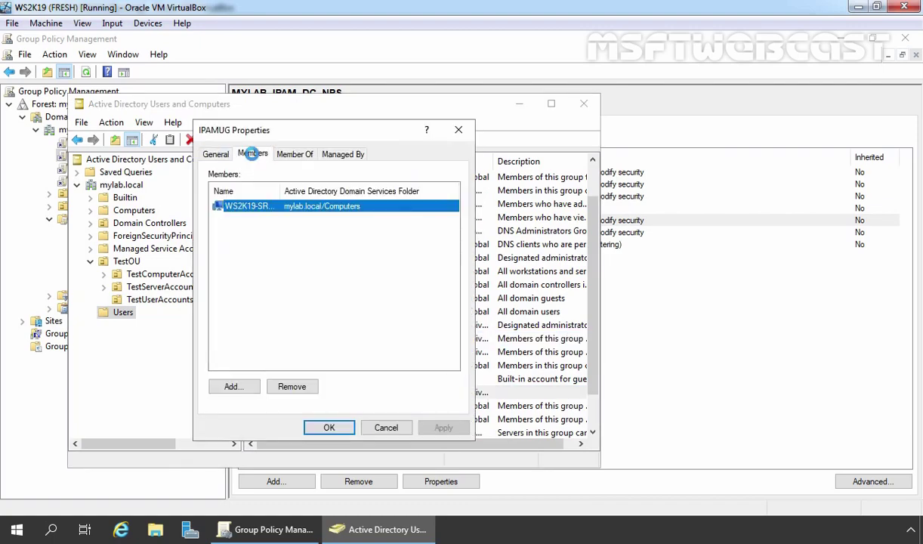
{"action": "double_click", "coordinate": [280, 190]}
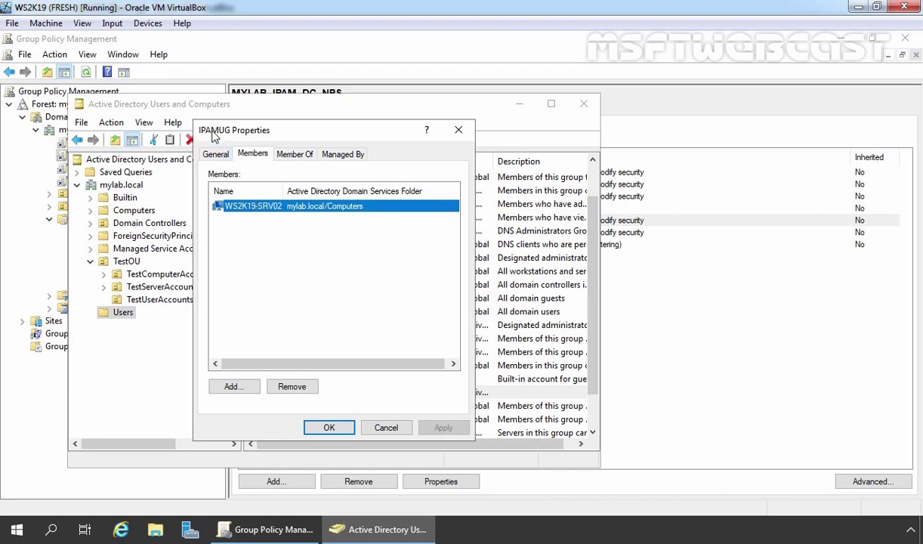
{"action": "left_click", "coordinate": [296, 155]}
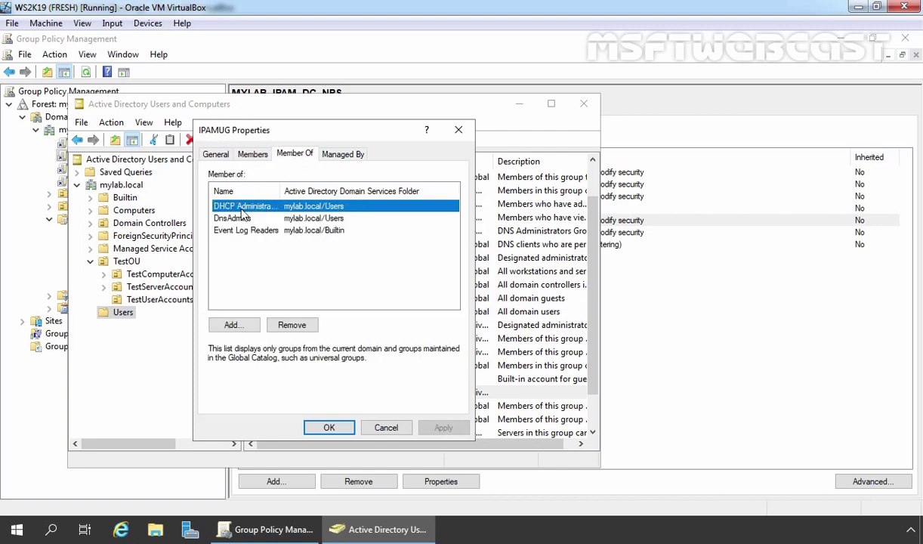
{"action": "double_click", "coordinate": [284, 192]}
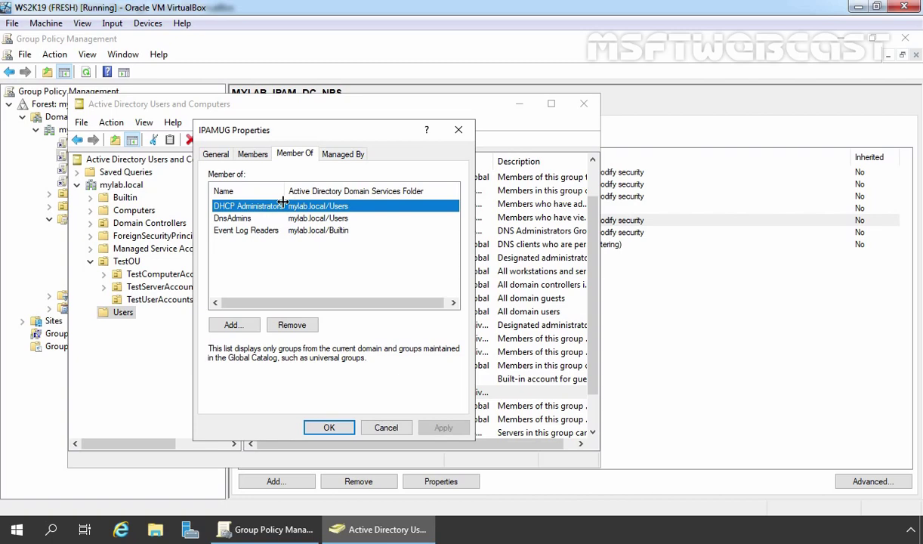
{"action": "left_click", "coordinate": [214, 217]}
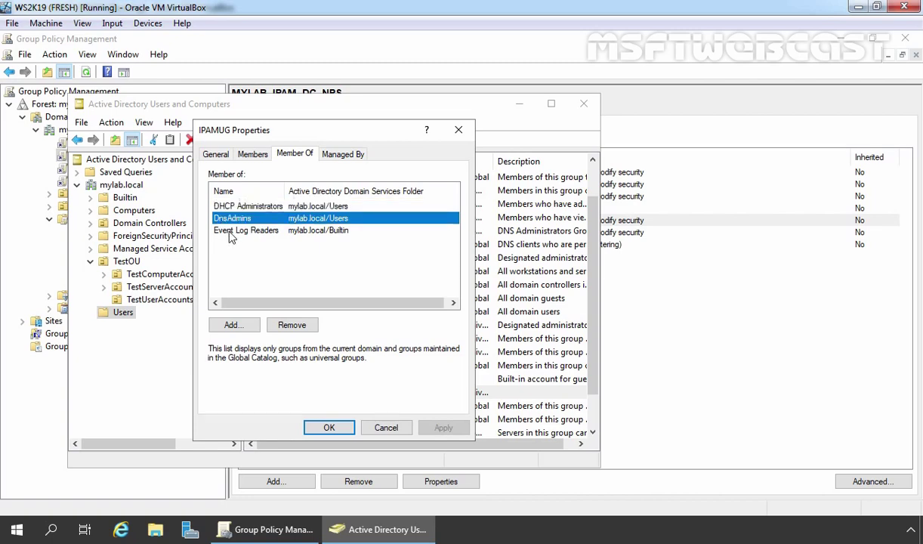
{"action": "left_click", "coordinate": [231, 231]}
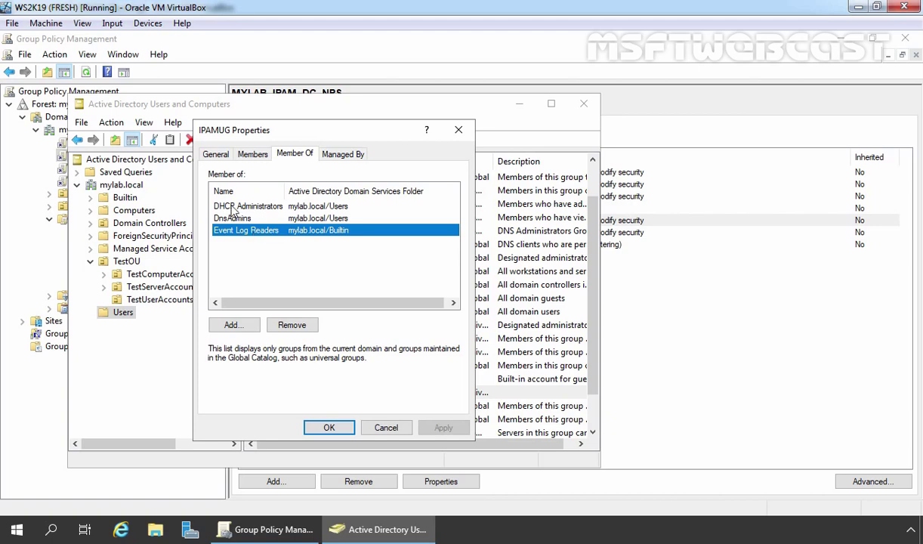
{"action": "left_click", "coordinate": [232, 209]}
{"action": "left_click", "coordinate": [233, 219]}
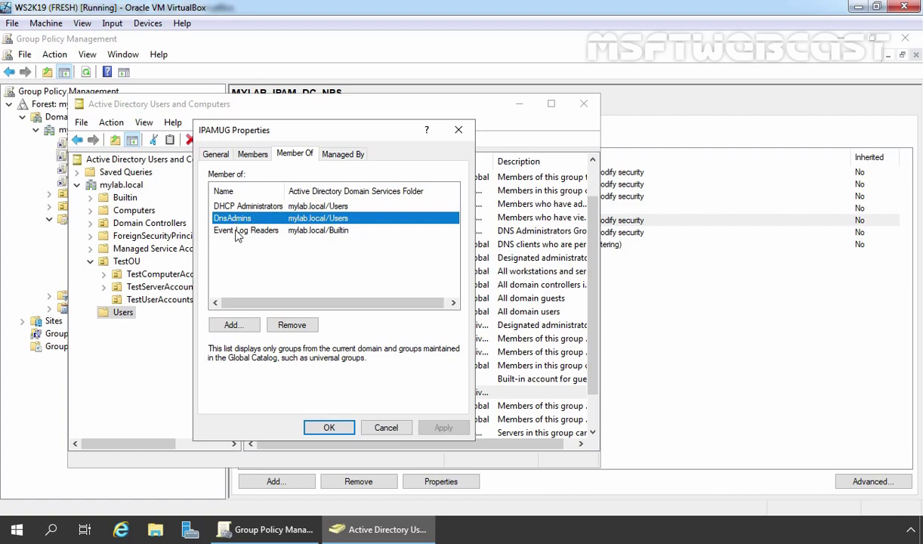
Close the IPAMUG properties, Active Directory Users and Computers, and Group Policy Management.
{"action": "left_click", "coordinate": [330, 428]}
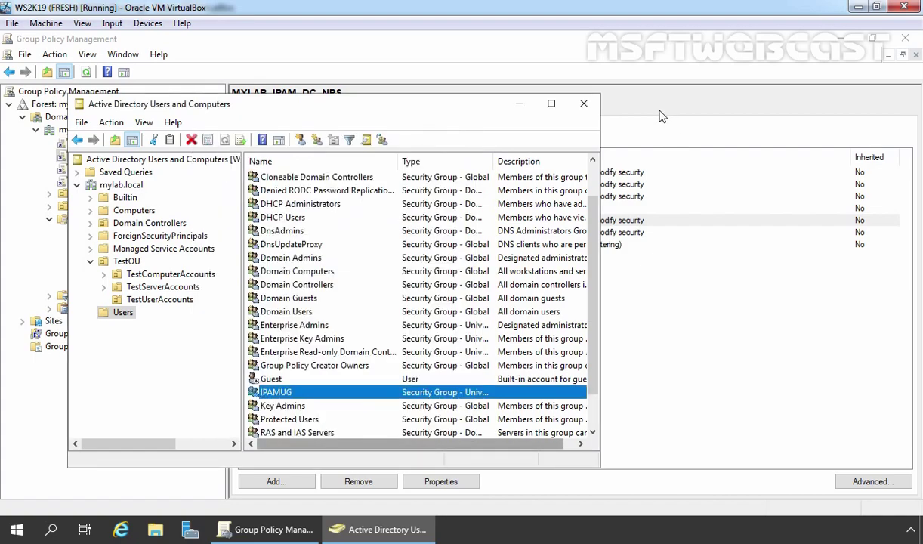
{"action": "left_click", "coordinate": [583, 104]}
{"action": "left_click", "coordinate": [906, 39]}
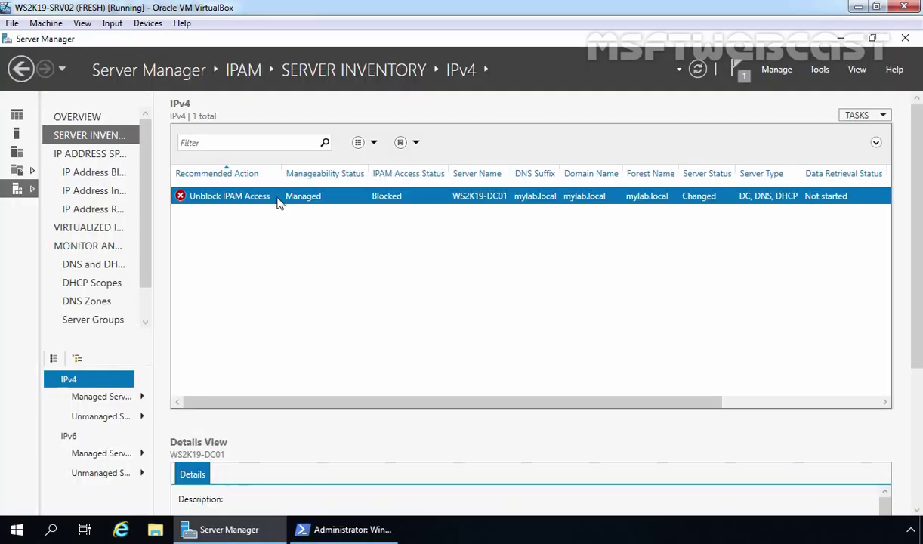
Refresh WS2K19-DC01's access status, then switch it to Unmanaged and confirm the move.
{"action": "right_click", "coordinate": [271, 196]}
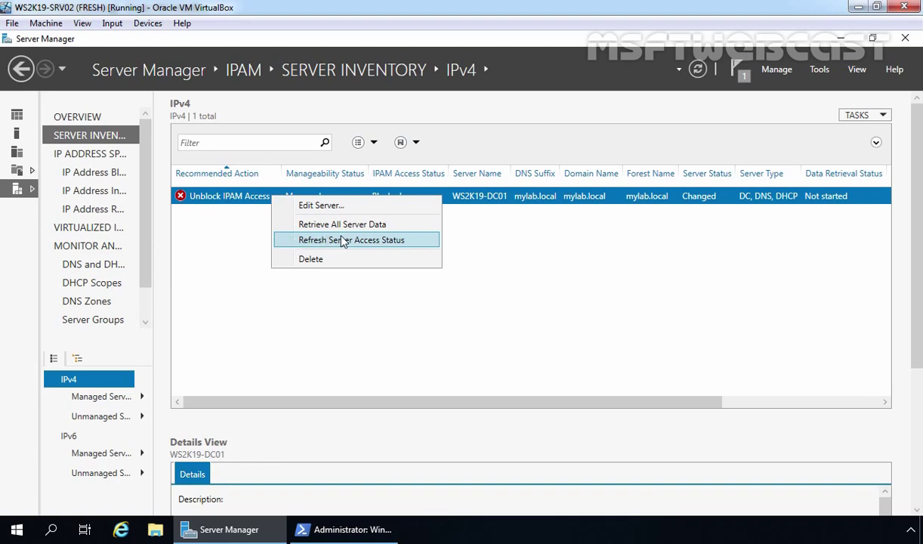
{"action": "left_click", "coordinate": [384, 241]}
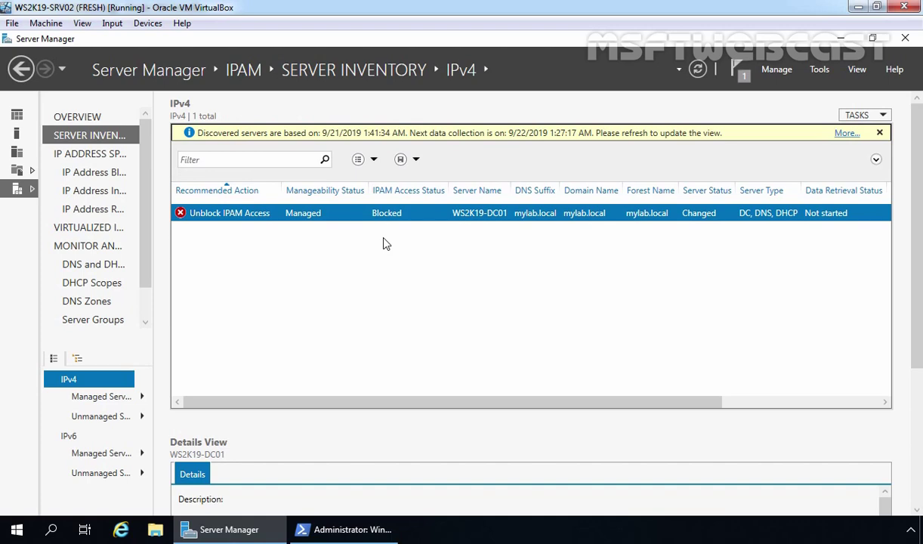
{"action": "right_click", "coordinate": [354, 215]}
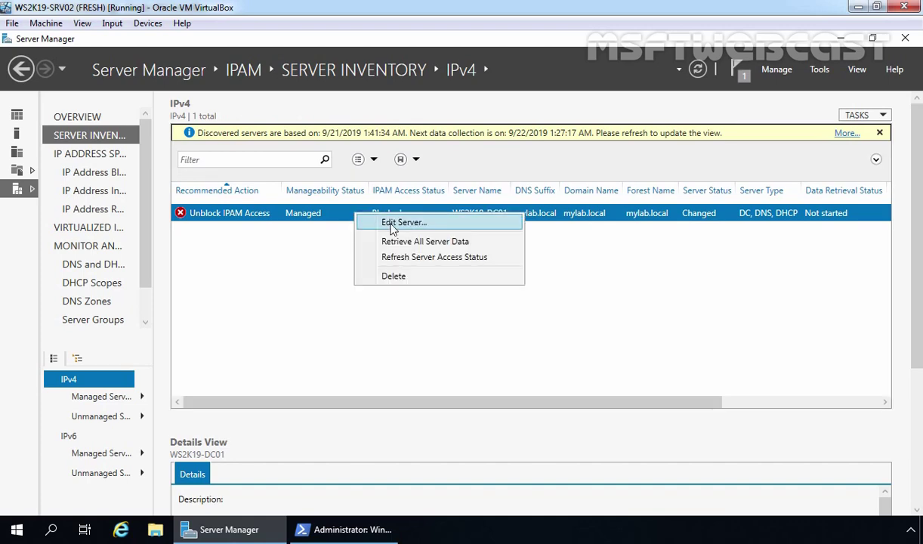
{"action": "left_click", "coordinate": [391, 225]}
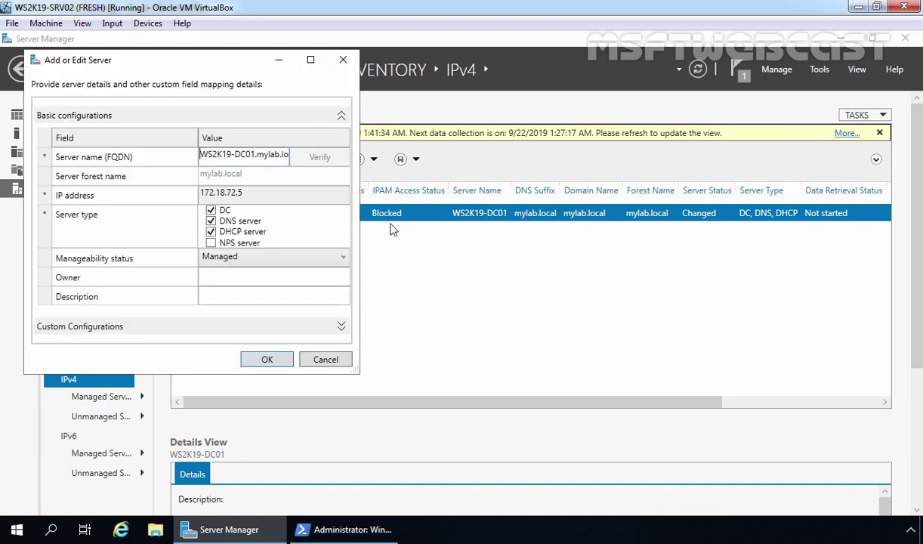
{"action": "left_click", "coordinate": [233, 257]}
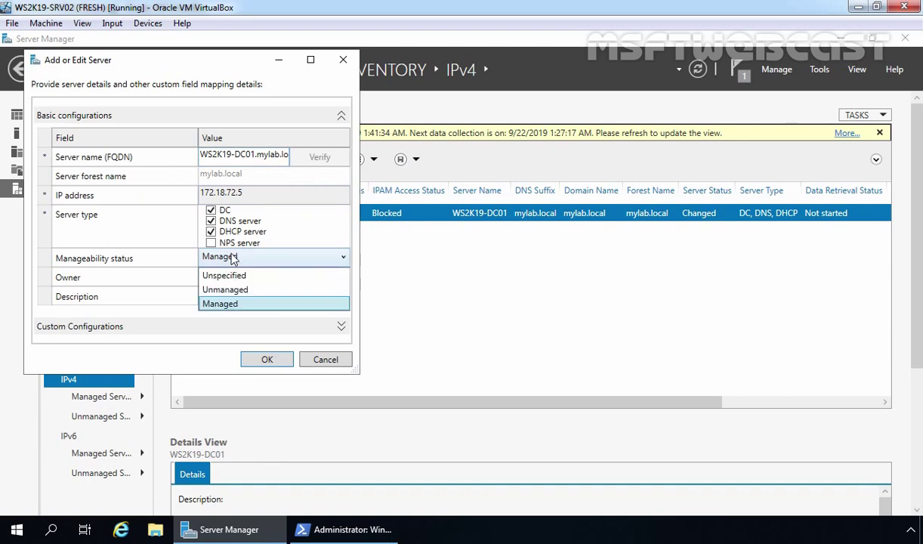
{"action": "left_click", "coordinate": [242, 291]}
{"action": "left_click", "coordinate": [267, 359]}
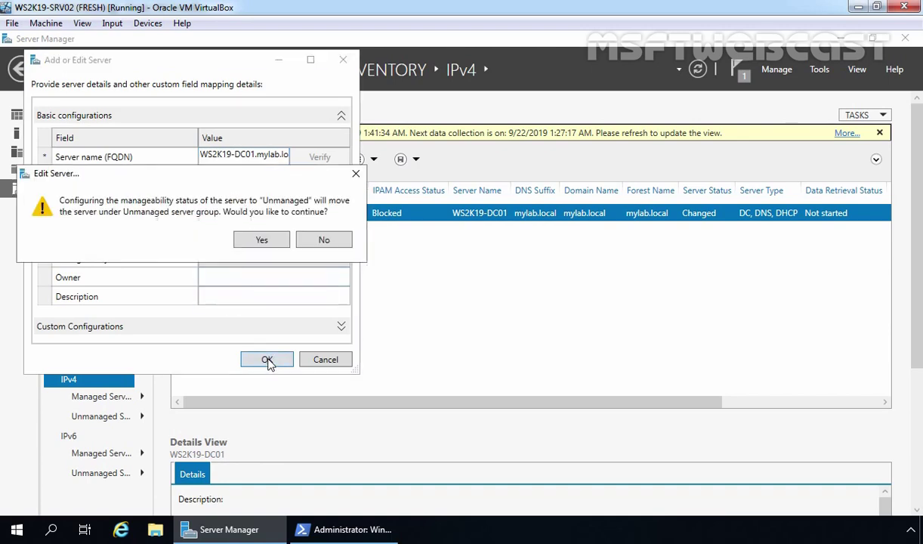
{"action": "left_click", "coordinate": [262, 240]}
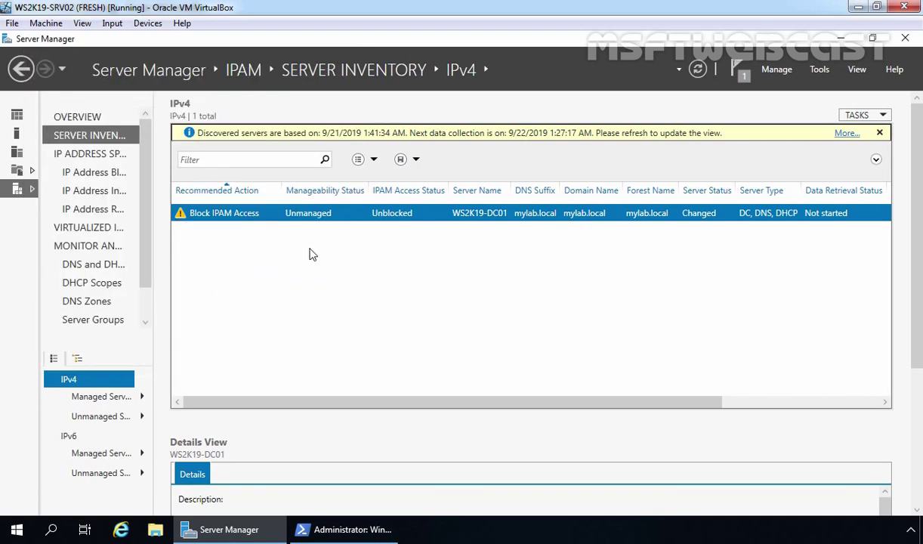
Set WS2K19-DC01's manageability status back to Managed.
{"action": "right_click", "coordinate": [355, 216]}
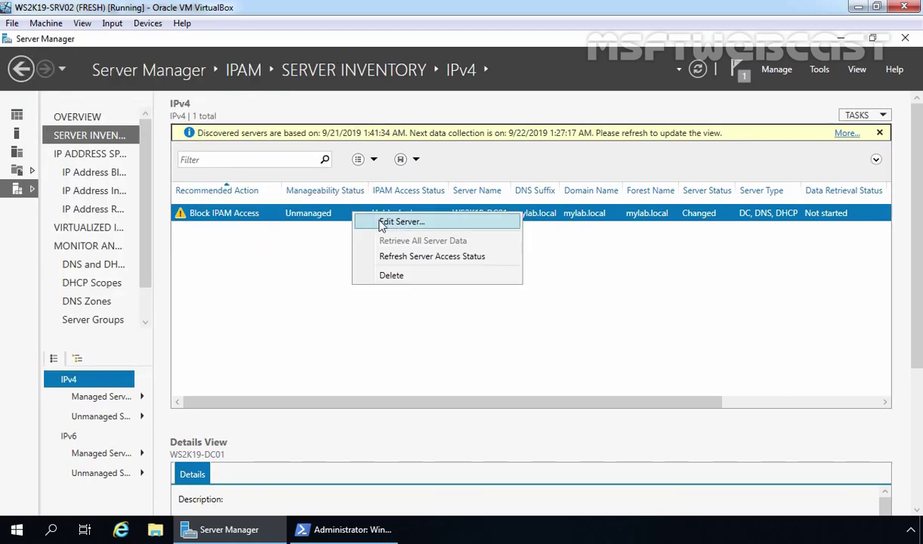
{"action": "left_click", "coordinate": [368, 222]}
{"action": "left_click", "coordinate": [288, 320]}
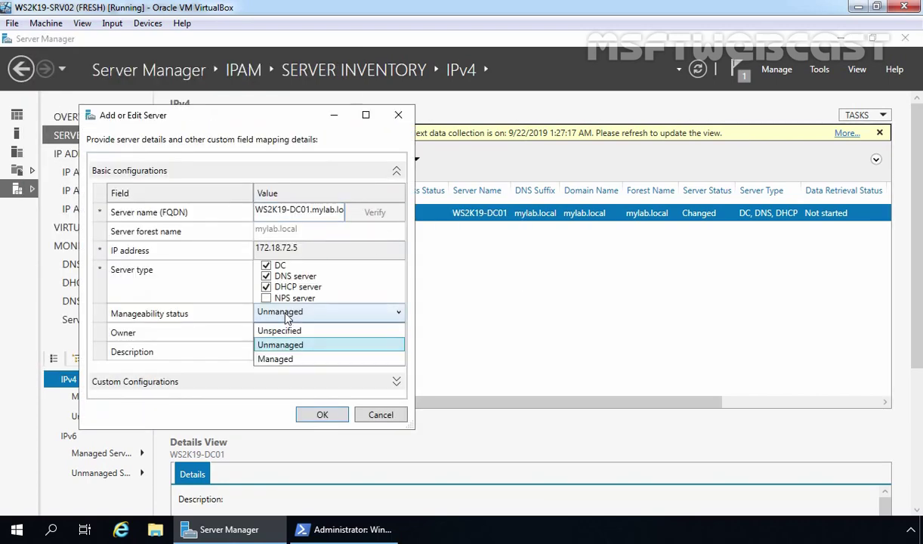
{"action": "left_click", "coordinate": [292, 359]}
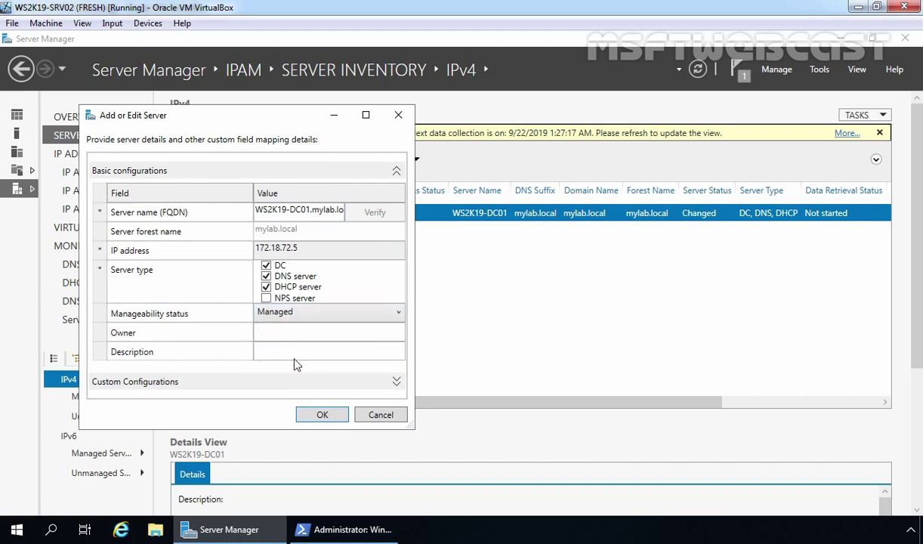
{"action": "left_click", "coordinate": [323, 416]}
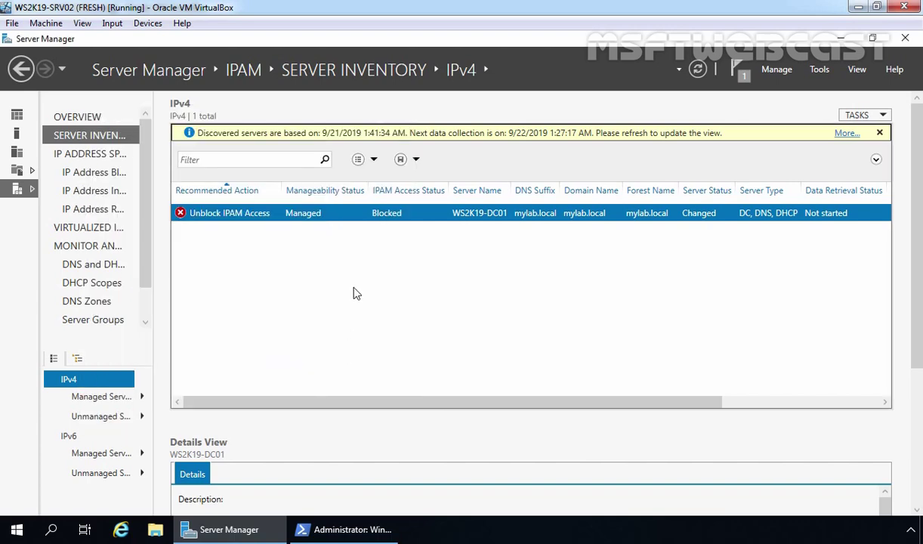
Refresh WS2K19-DC01's access status, then run gpupdate /force again on the domain controller.
{"action": "right_click", "coordinate": [345, 214]}
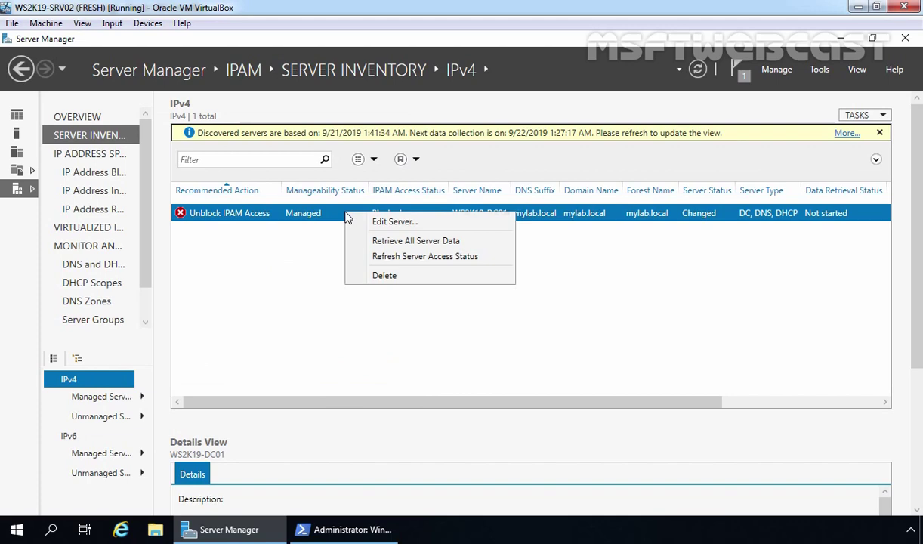
{"action": "left_click", "coordinate": [389, 257]}
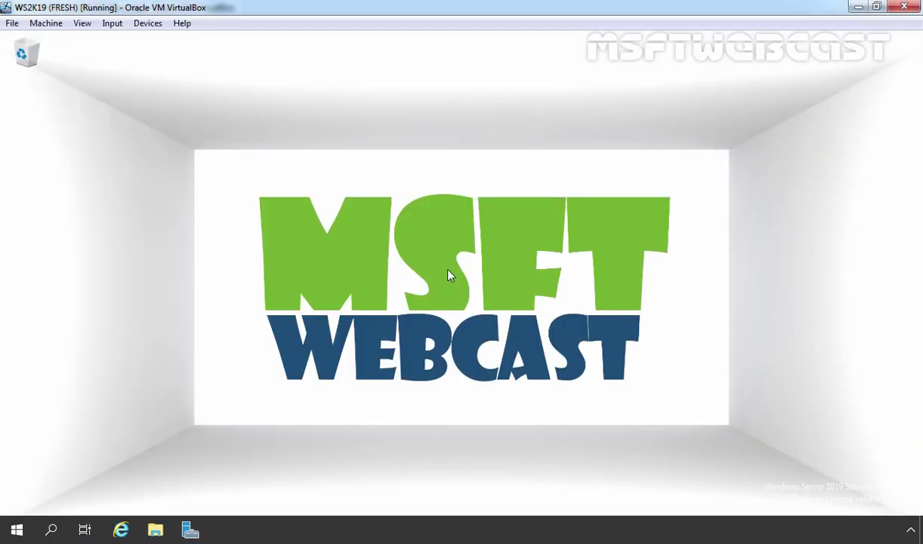
{"action": "key", "text": "super+r"}
{"action": "type", "text": "cmd"}
{"action": "key", "text": "Return"}
{"action": "type", "text": "gpupdate /force"}
{"action": "key", "text": "Return"}
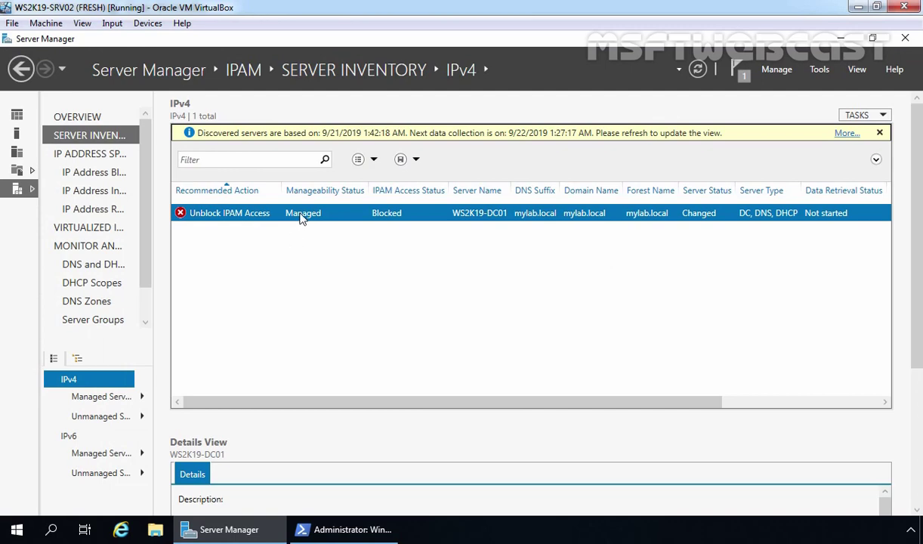
Refresh WS2K19-DC01's access status until it reads Unblocked, and widen the navigation pane.
{"action": "right_click", "coordinate": [300, 216]}
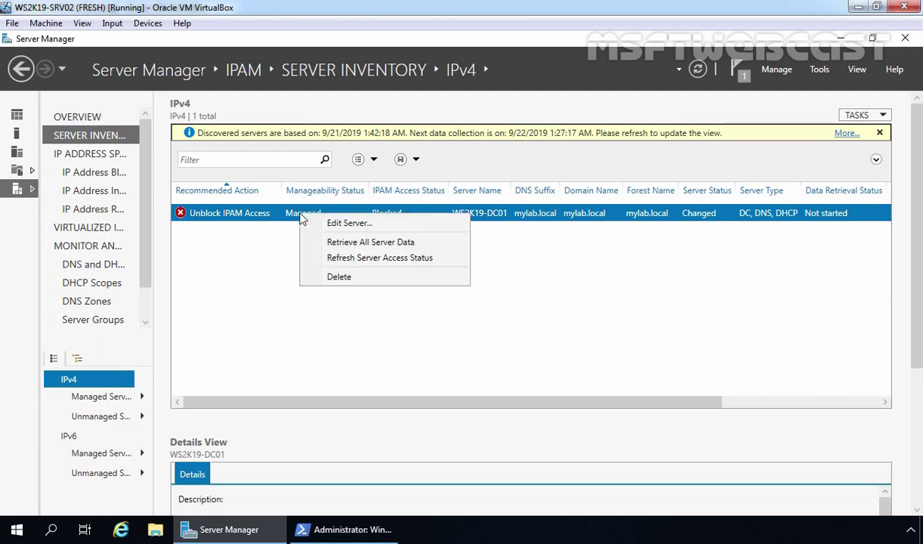
{"action": "left_click", "coordinate": [376, 258]}
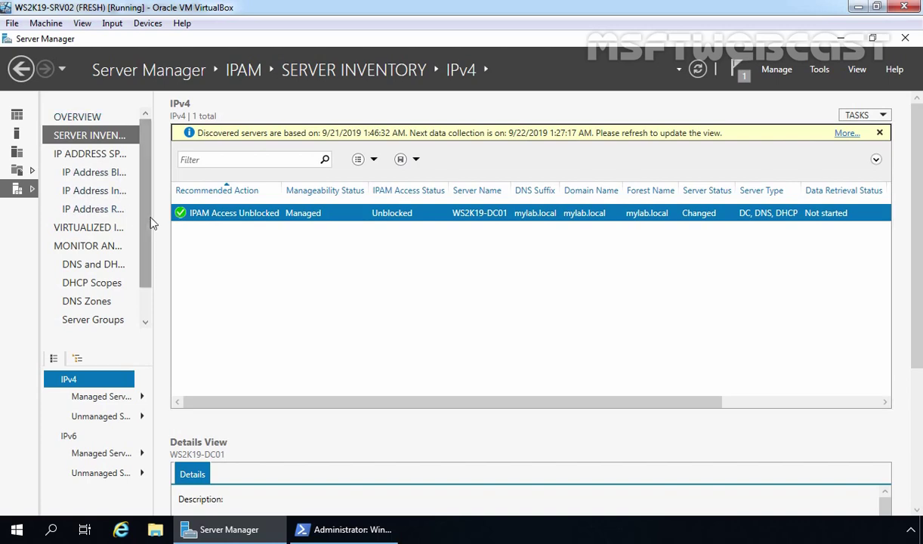
{"action": "left_click_drag", "start_coordinate": [182, 219], "coordinate": [208, 218]}
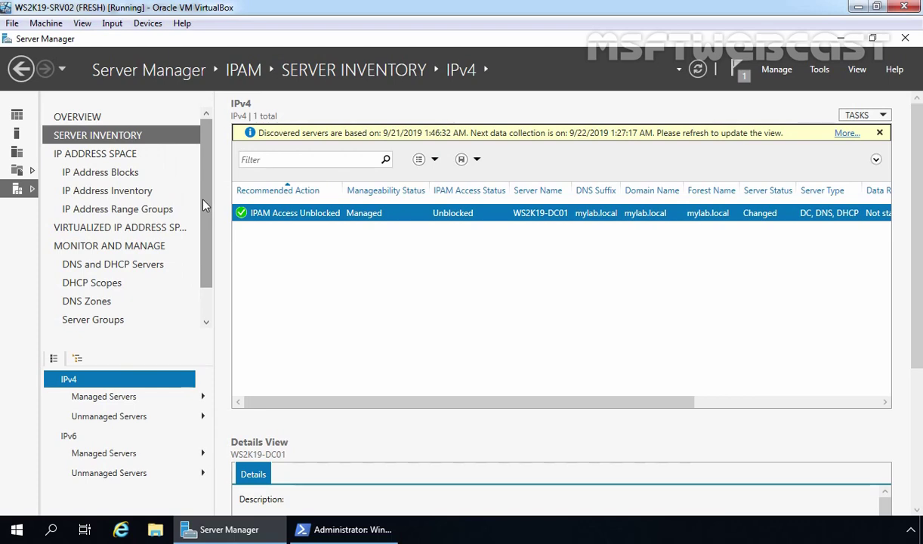
Browse the IP address views, then retrieve all server data from WS2K19-DC01.
{"action": "left_click", "coordinate": [89, 174]}
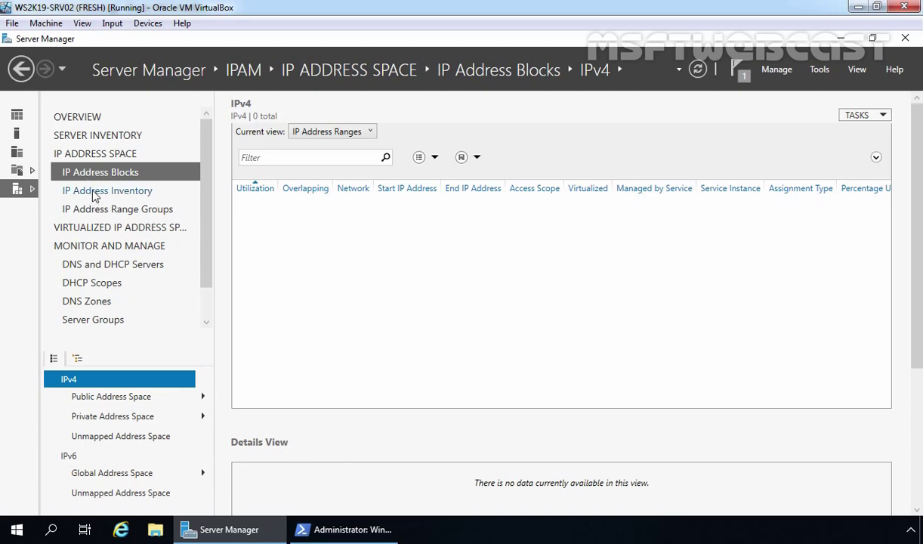
{"action": "left_click", "coordinate": [94, 195]}
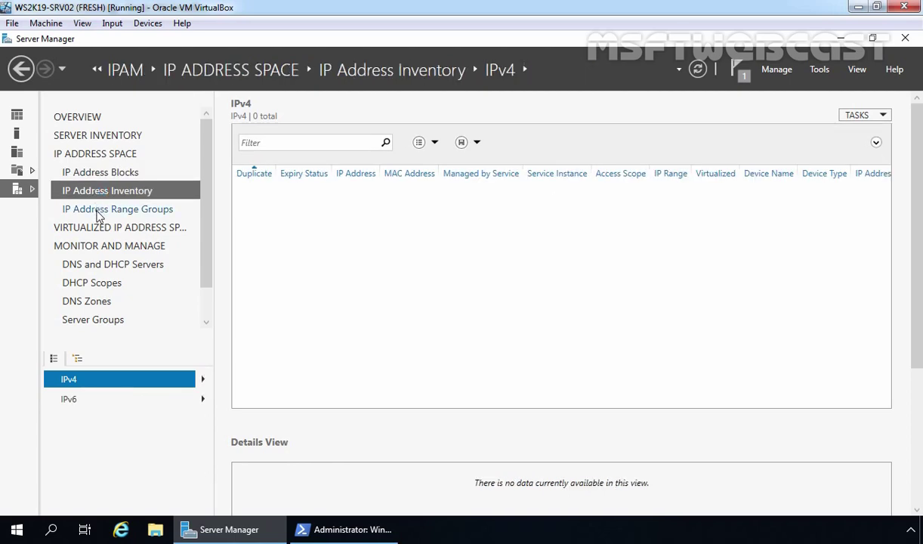
{"action": "left_click", "coordinate": [99, 214]}
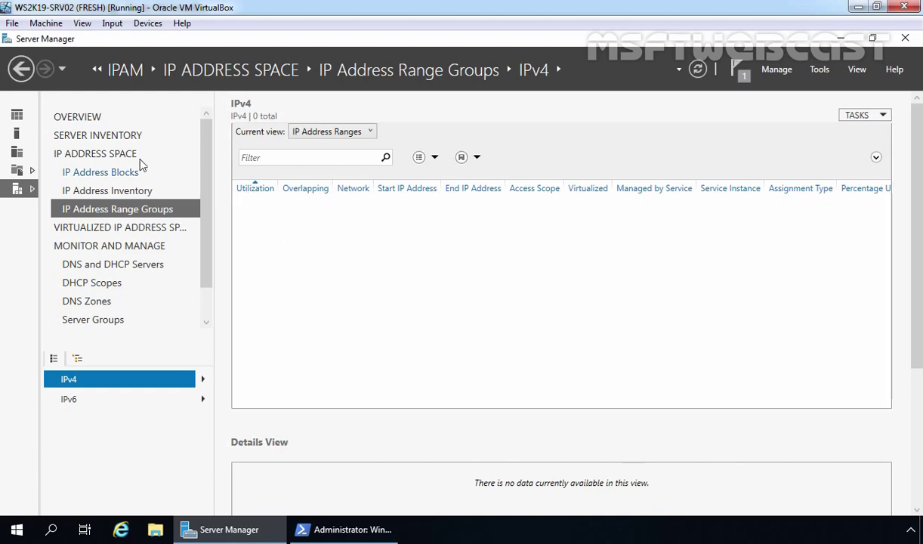
{"action": "left_click", "coordinate": [81, 140]}
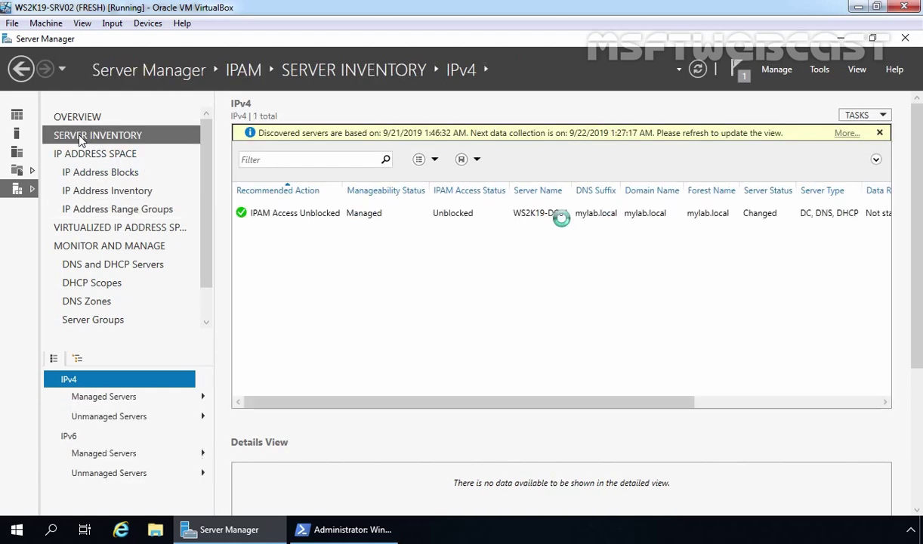
{"action": "left_click", "coordinate": [561, 214]}
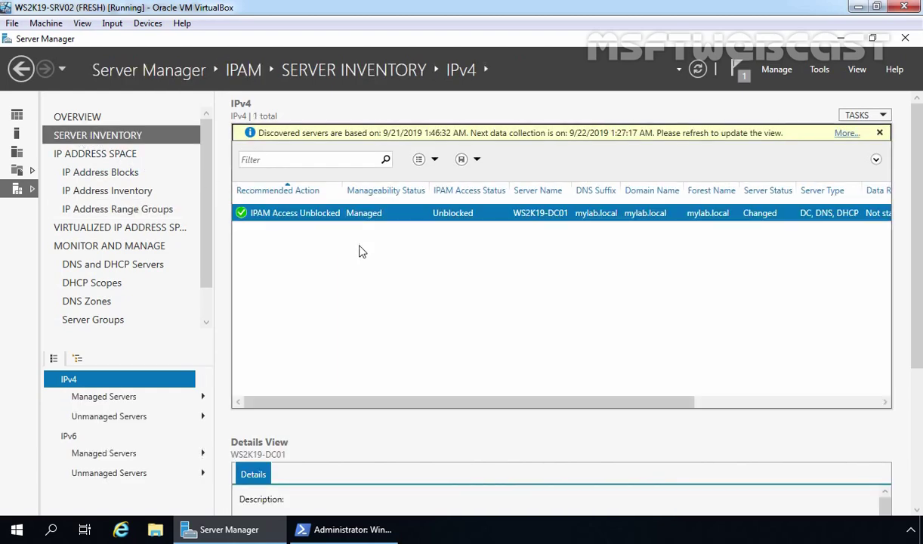
{"action": "right_click", "coordinate": [391, 216]}
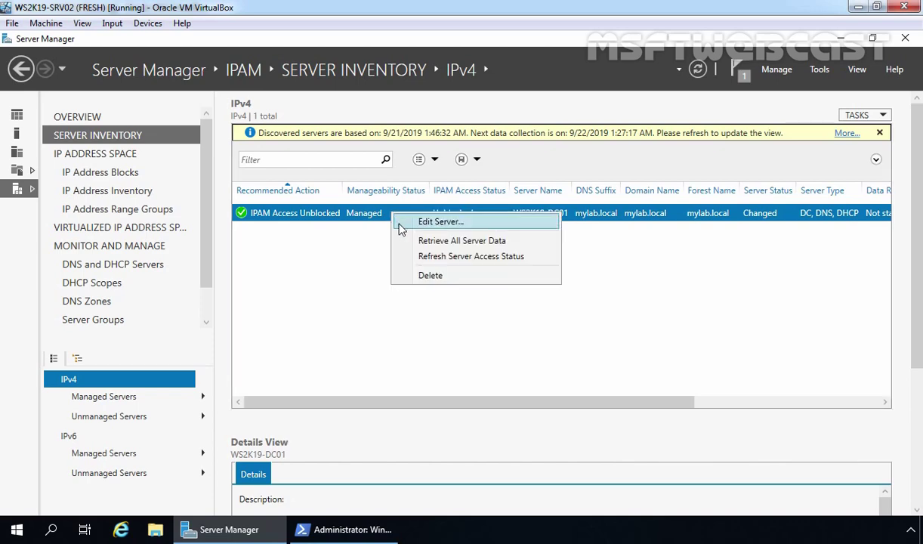
{"action": "left_click", "coordinate": [457, 242]}
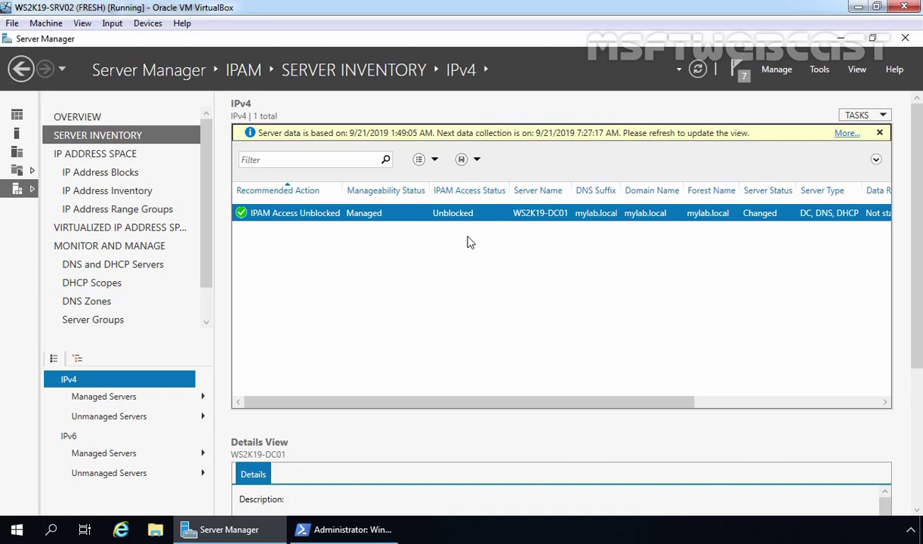
Refresh IP Address Blocks to show the 172.18.72.0/24 range, then view the IP Address Inventory.
{"action": "left_click", "coordinate": [98, 174]}
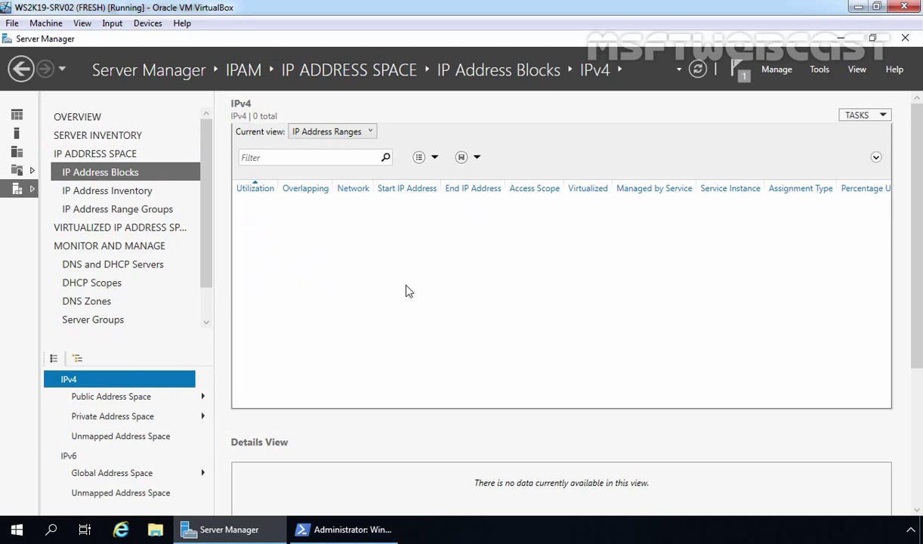
{"action": "left_click", "coordinate": [696, 71]}
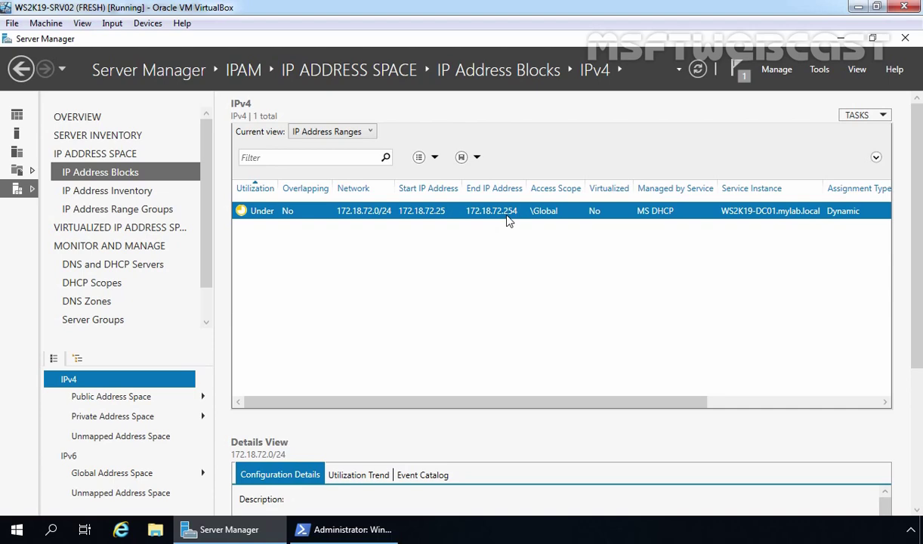
{"action": "left_click_drag", "start_coordinate": [618, 403], "coordinate": [763, 404]}
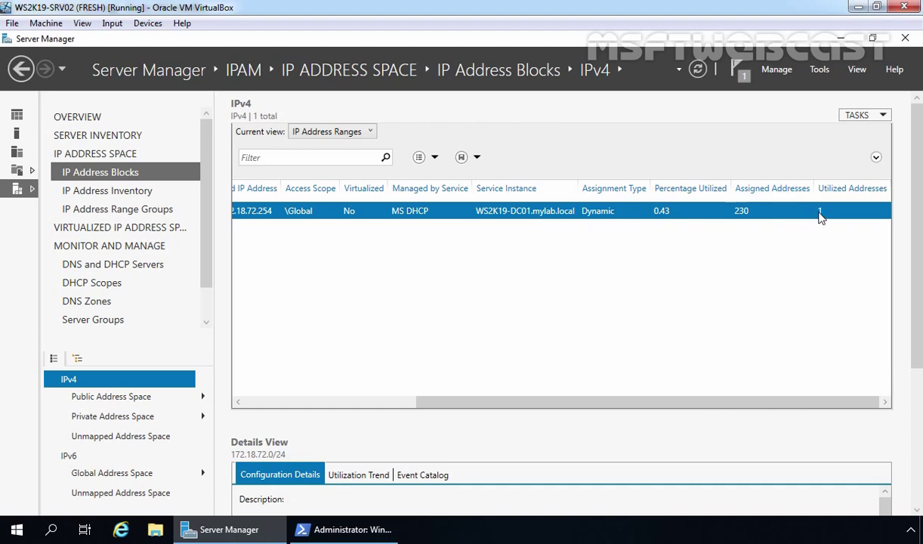
{"action": "left_click", "coordinate": [99, 197]}
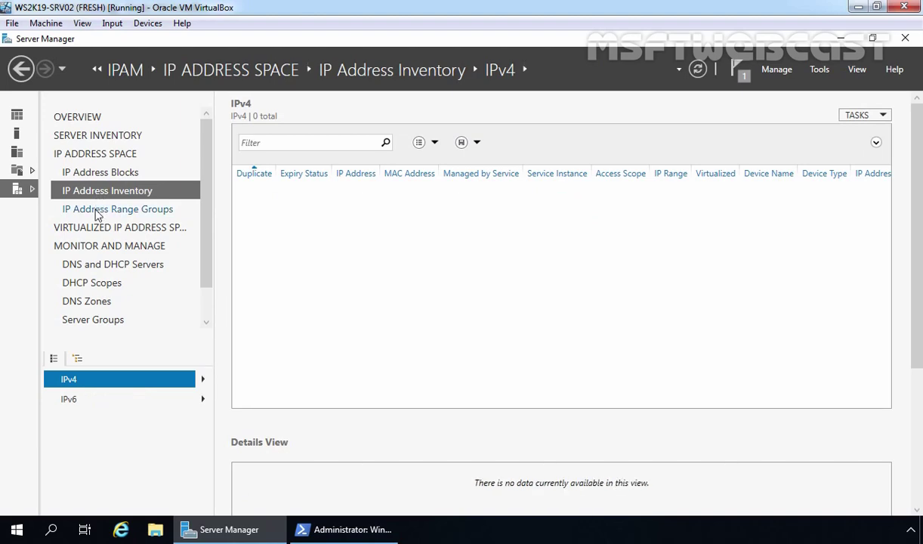
Review range groups, WS2K19-DC01's DHCP role and the Network-1 scope 172.18.72.0/24.
{"action": "left_click", "coordinate": [99, 214]}
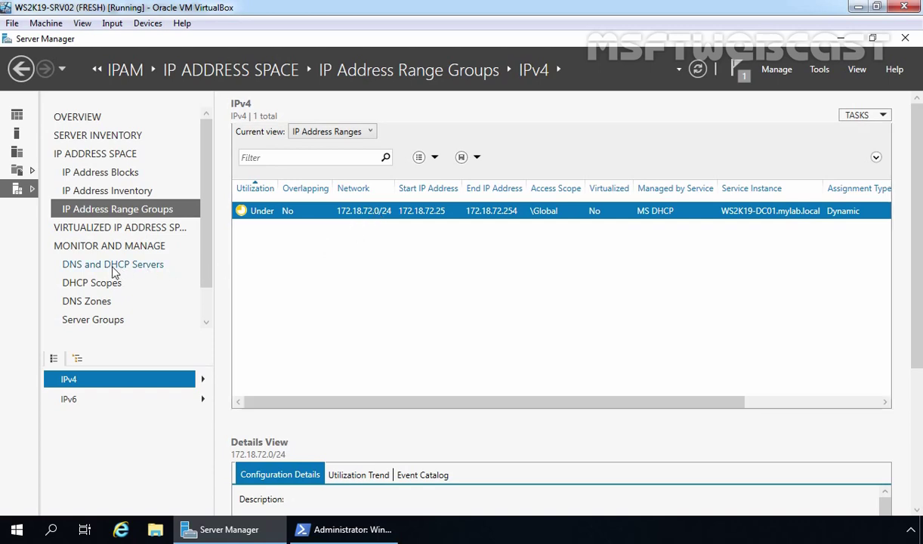
{"action": "left_click", "coordinate": [89, 271]}
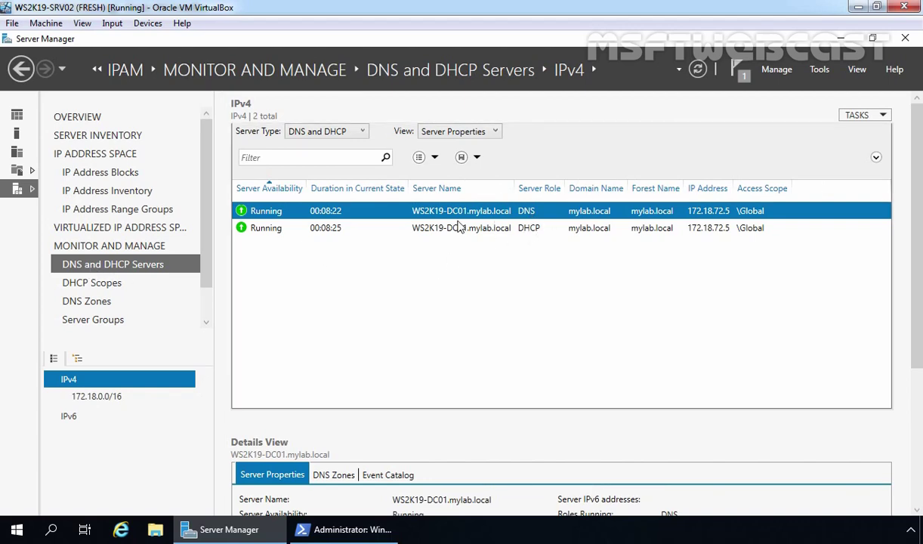
{"action": "left_click", "coordinate": [533, 229]}
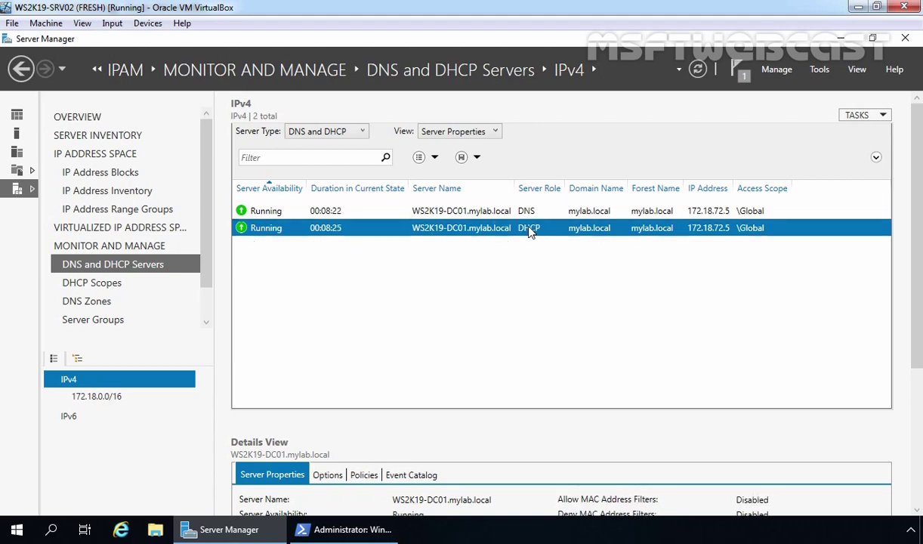
{"action": "left_click", "coordinate": [92, 288]}
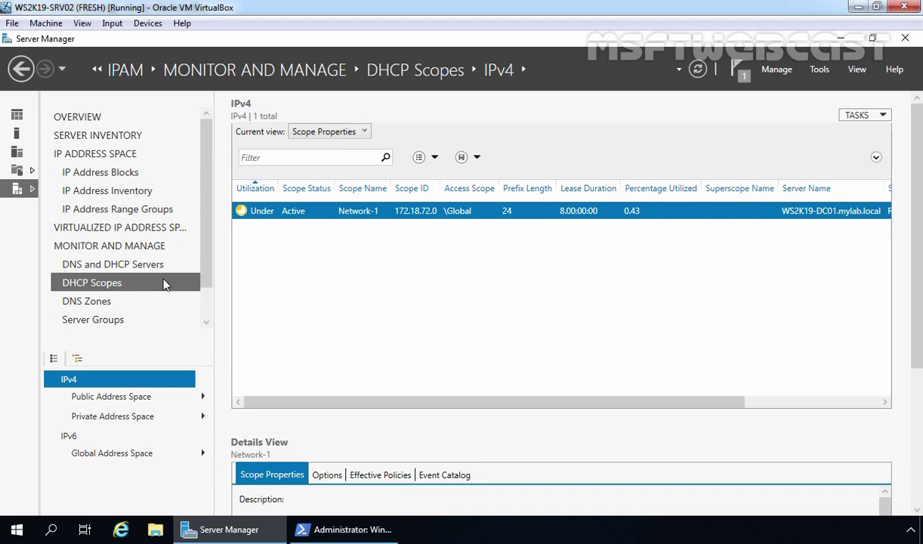
{"action": "left_click", "coordinate": [114, 263]}
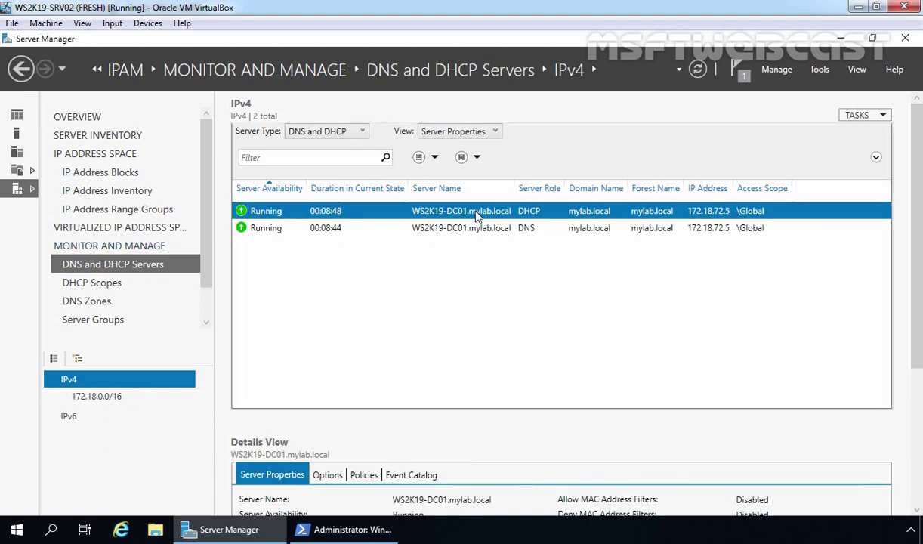
Open a Create DHCP Scope form for DC01's DHCP server, then close it without creating a scope.
{"action": "right_click", "coordinate": [477, 215]}
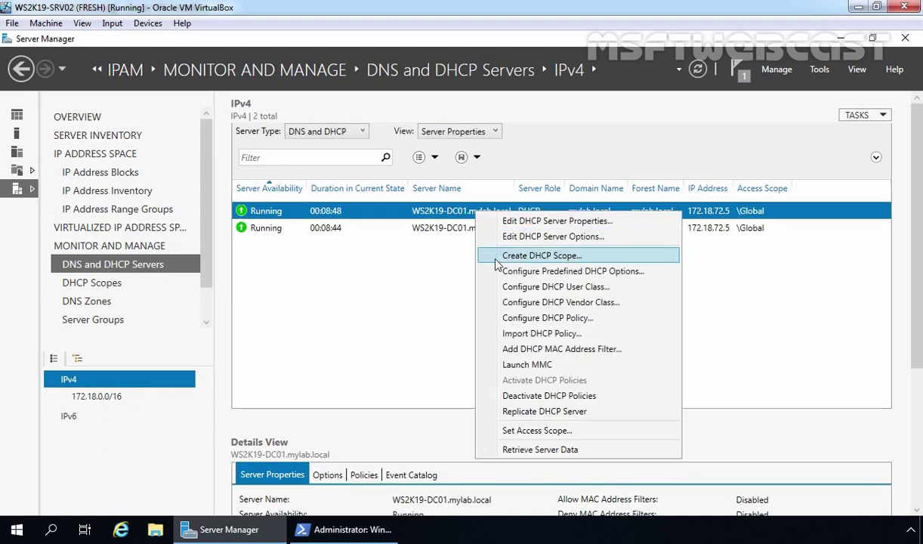
{"action": "left_click", "coordinate": [579, 259]}
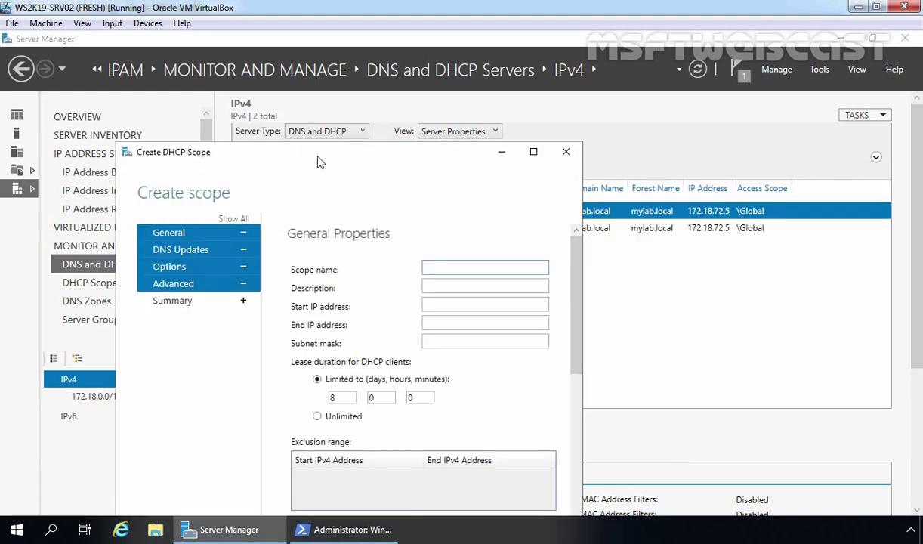
{"action": "left_click_drag", "start_coordinate": [318, 157], "coordinate": [338, 76]}
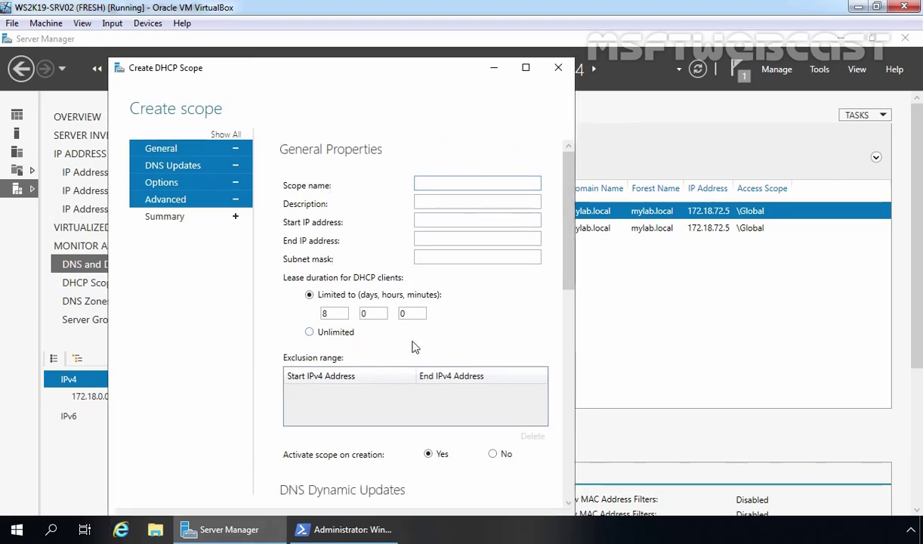
{"action": "left_click", "coordinate": [526, 68]}
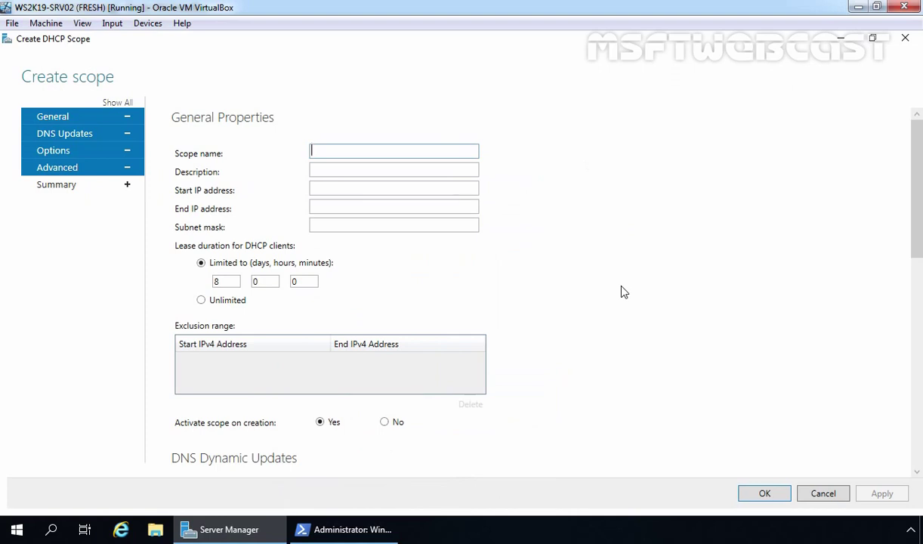
{"action": "left_click", "coordinate": [905, 38]}
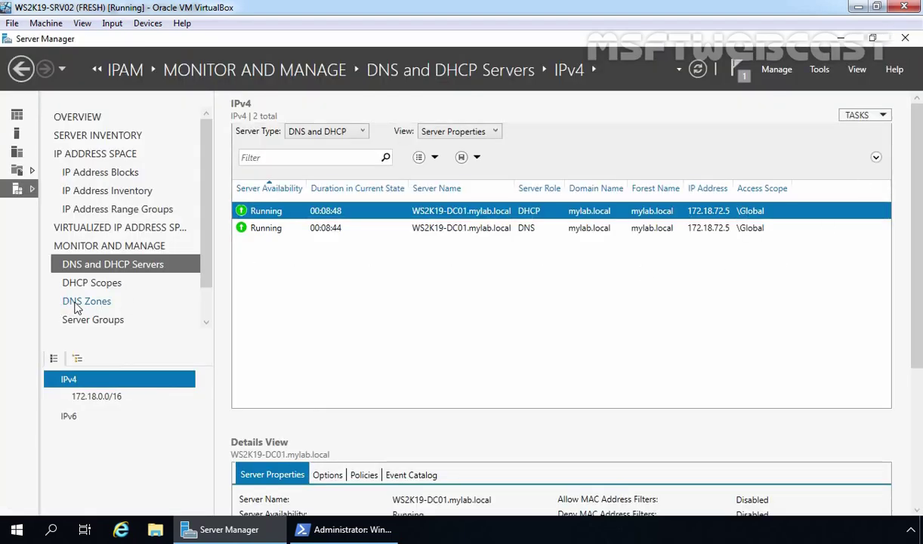
Run Retrieve Server Data on DC01's DNS server, then select mylab.local under Forward Lookup zones.
{"action": "left_click", "coordinate": [86, 302]}
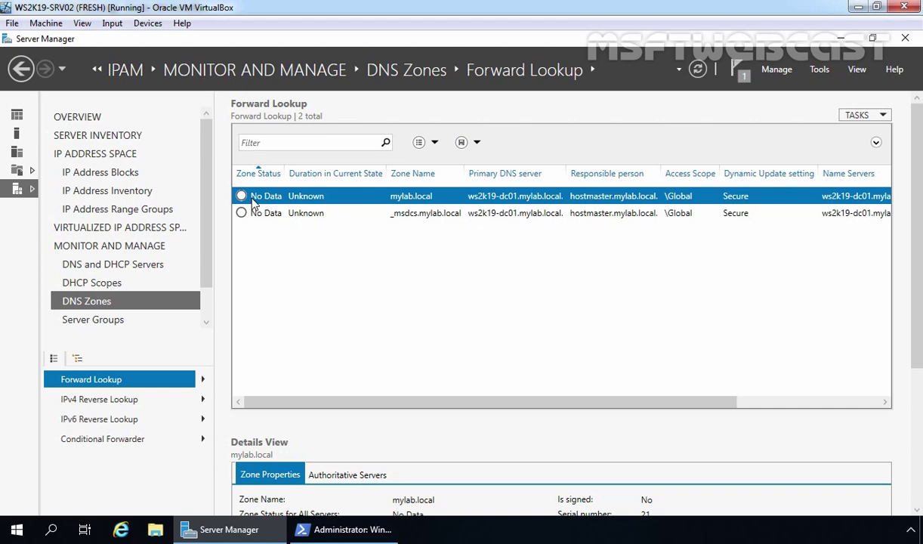
{"action": "left_click", "coordinate": [94, 269]}
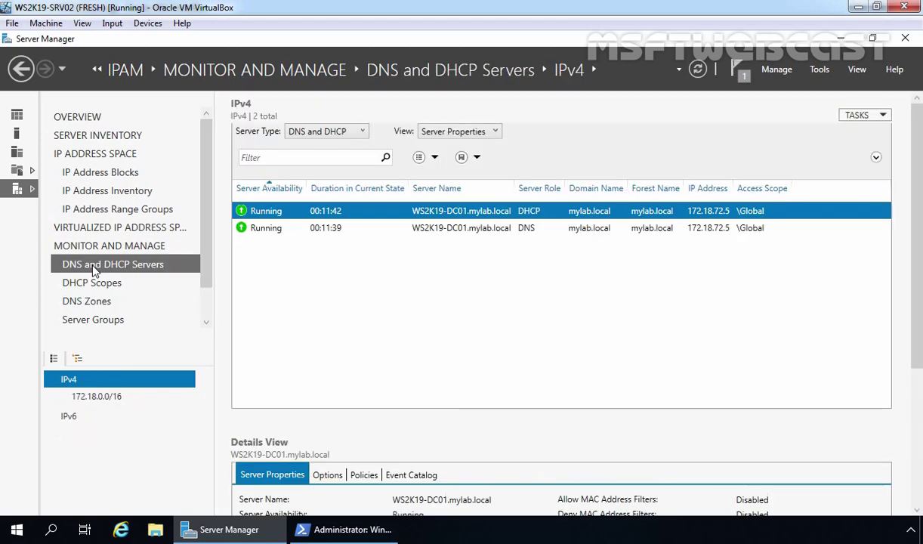
{"action": "left_click", "coordinate": [466, 234]}
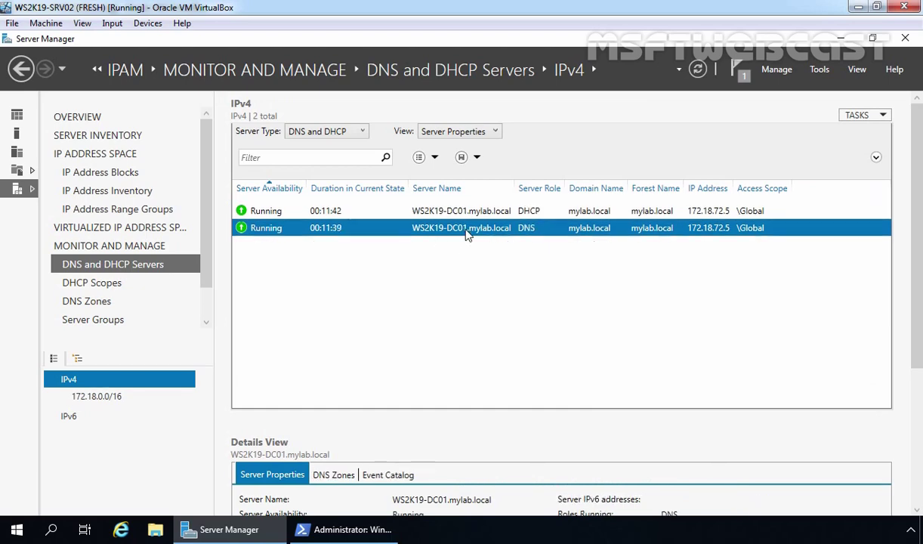
{"action": "right_click", "coordinate": [466, 234]}
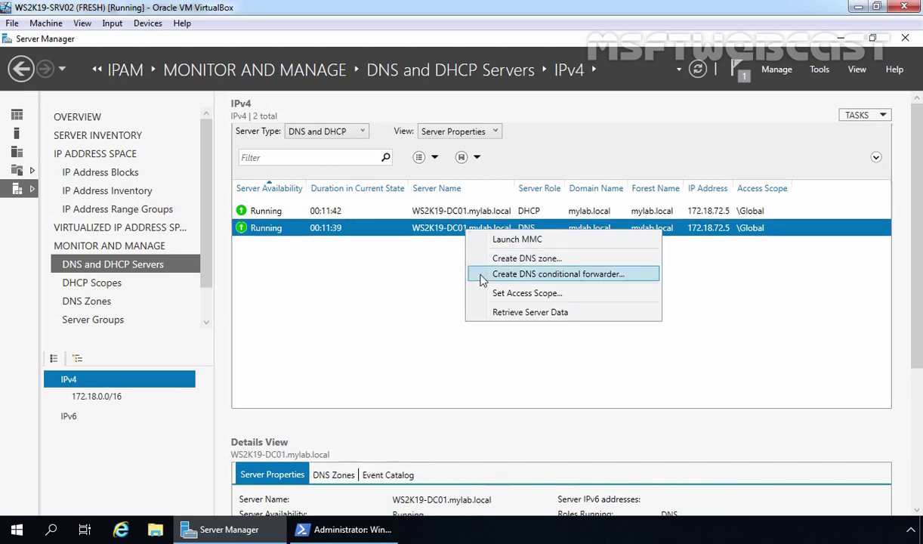
{"action": "left_click", "coordinate": [550, 317]}
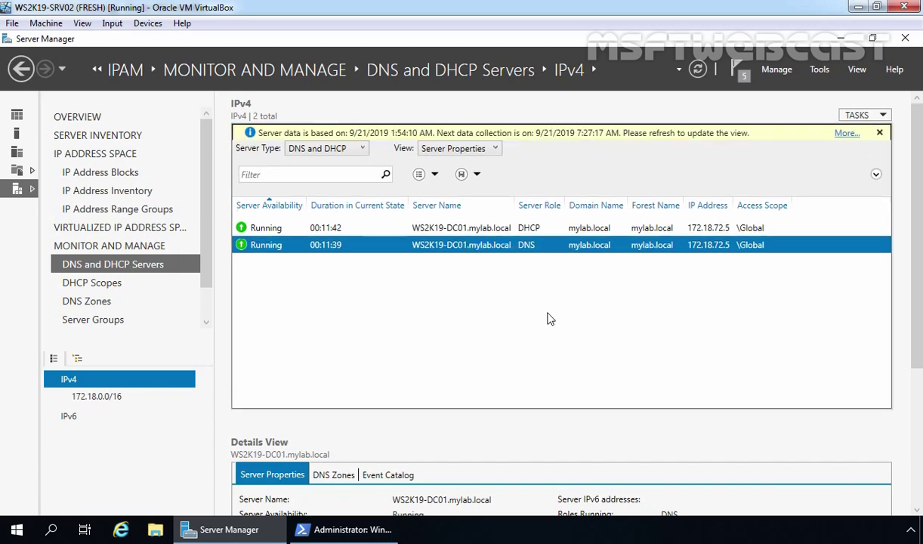
{"action": "left_click", "coordinate": [75, 303]}
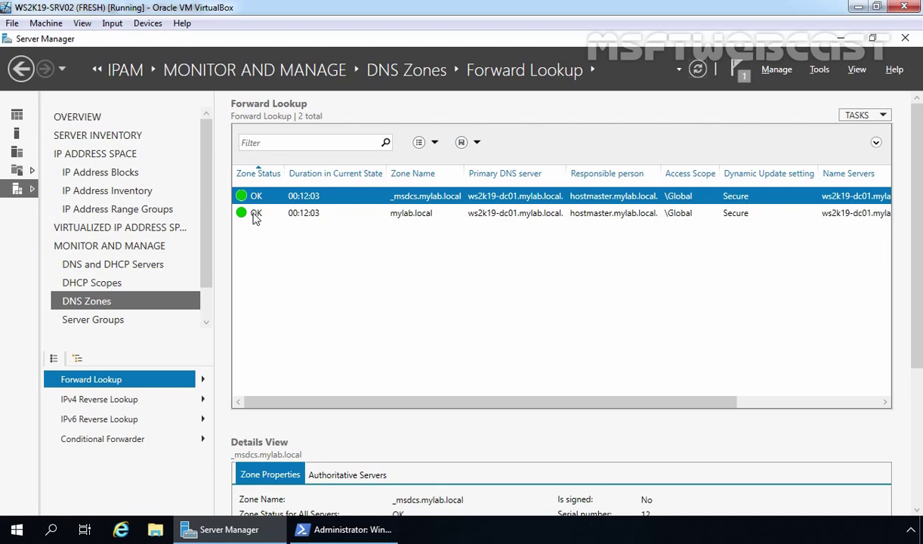
{"action": "left_click", "coordinate": [404, 217]}
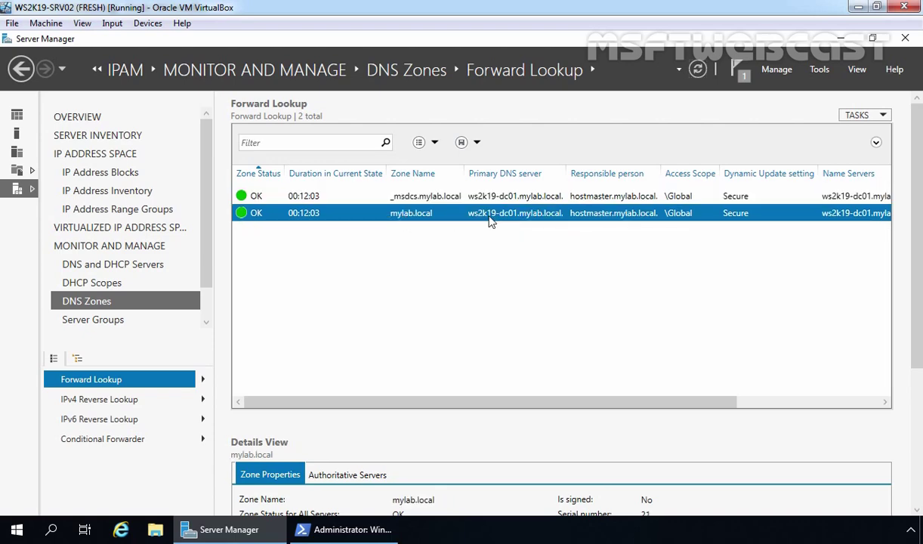
Open the Add DNS Resource Record form for mylab.local and begin a new record.
{"action": "right_click", "coordinate": [423, 217]}
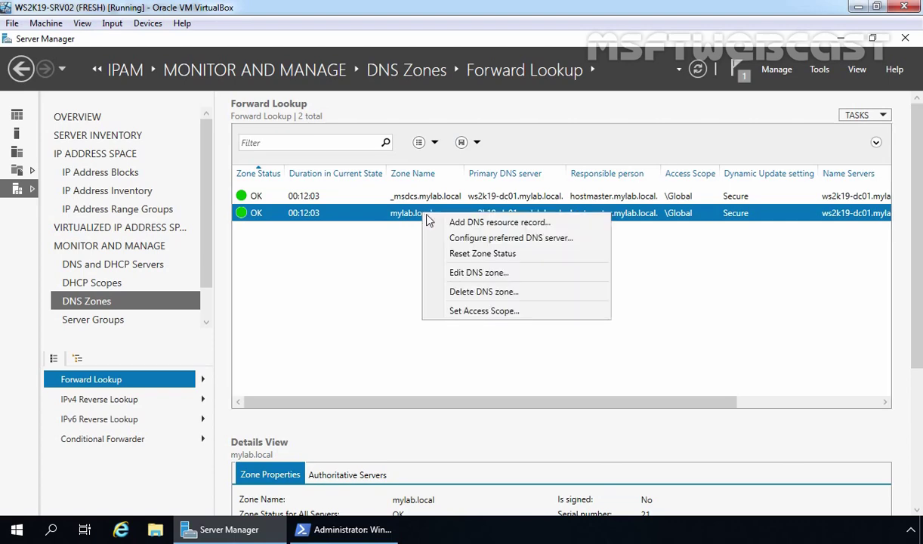
{"action": "left_click", "coordinate": [527, 222]}
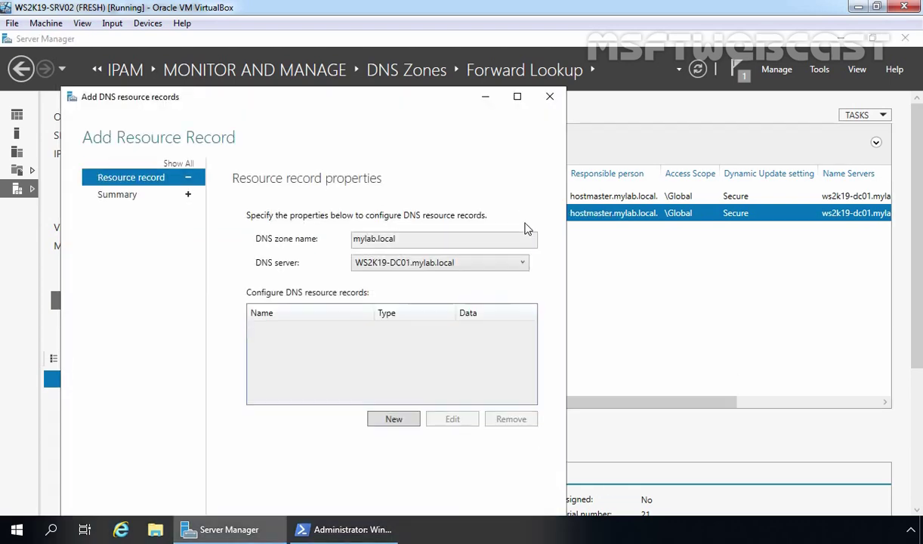
{"action": "left_click", "coordinate": [516, 98]}
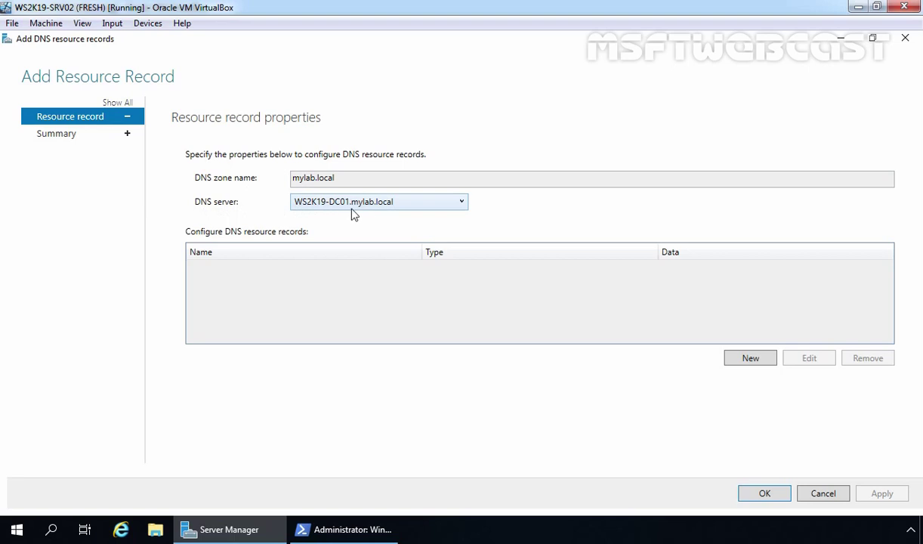
{"action": "left_click", "coordinate": [751, 361]}
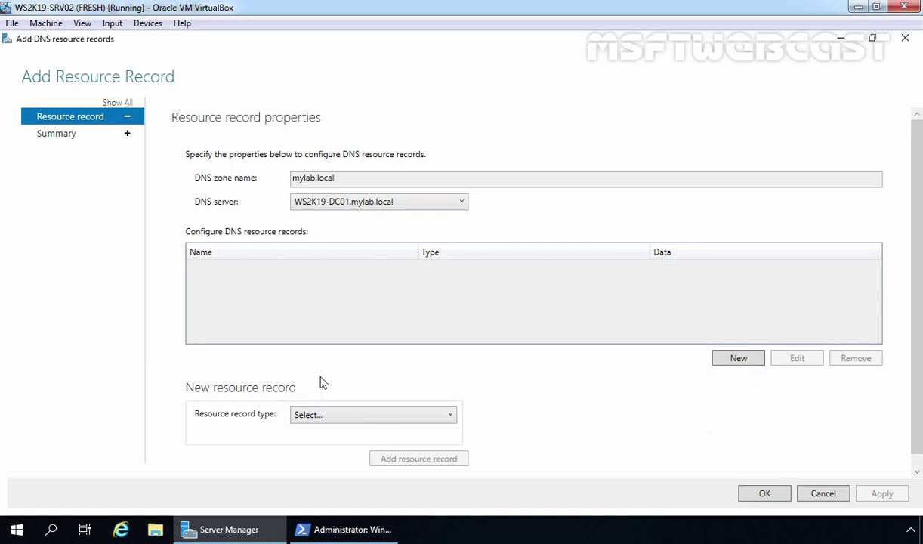
Create a CNAME record with alias www pointing to ws2k19-dc01.mylab.local.
{"action": "left_click", "coordinate": [383, 418]}
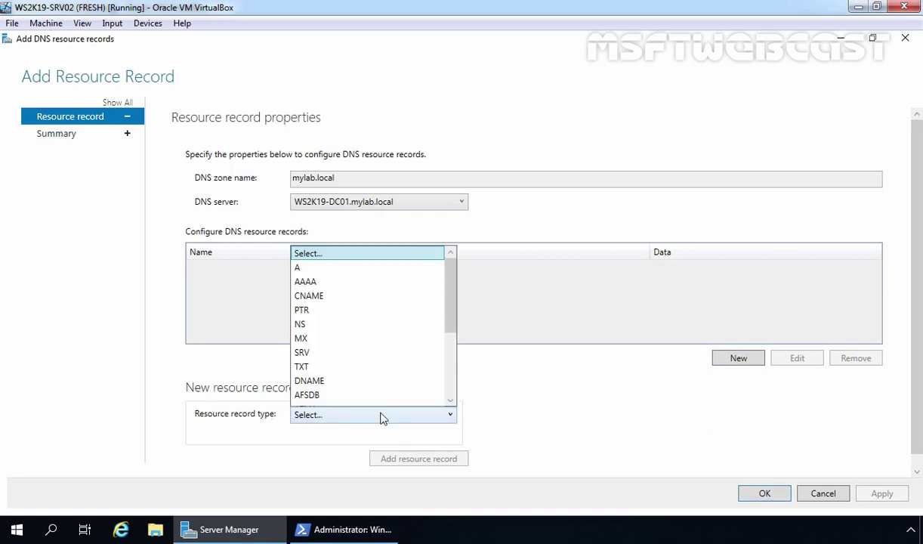
{"action": "left_click", "coordinate": [302, 283]}
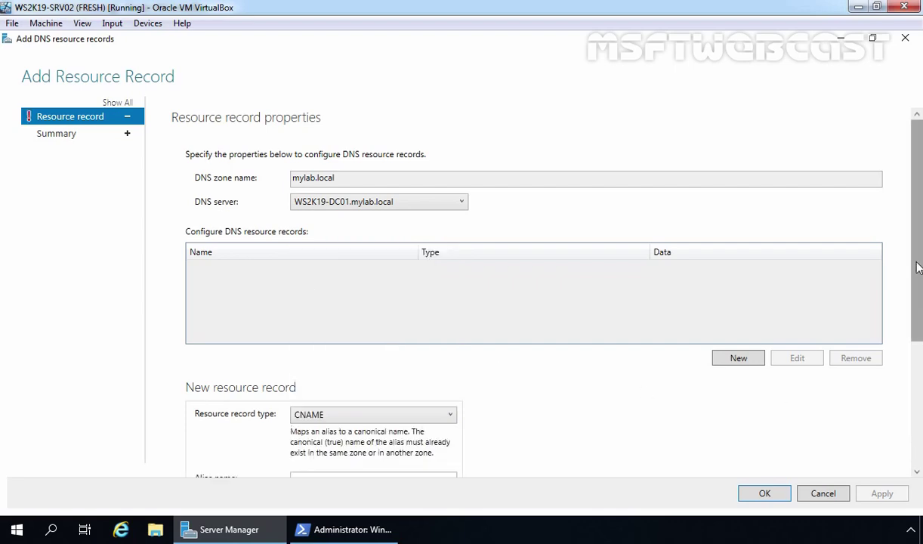
{"action": "left_click_drag", "start_coordinate": [918, 267], "coordinate": [920, 422]}
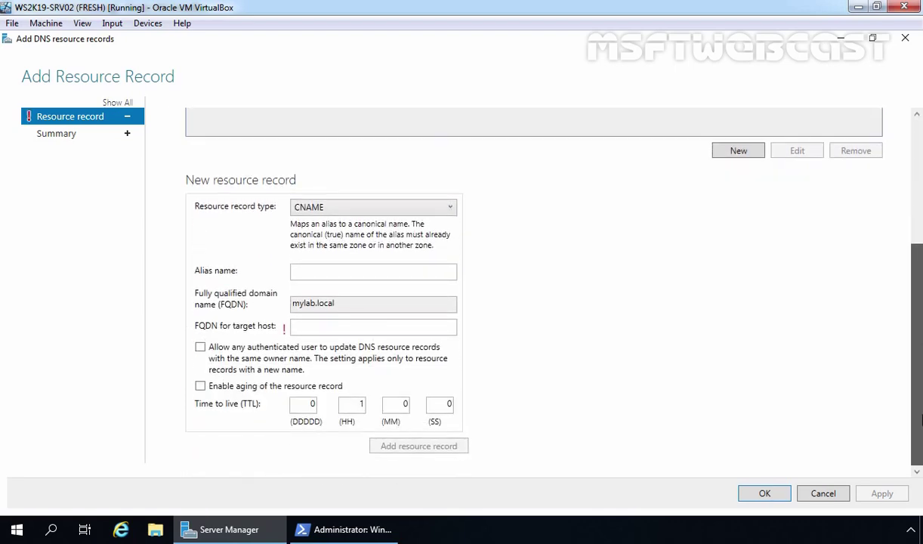
{"action": "left_click", "coordinate": [330, 272]}
{"action": "type", "text": "www"}
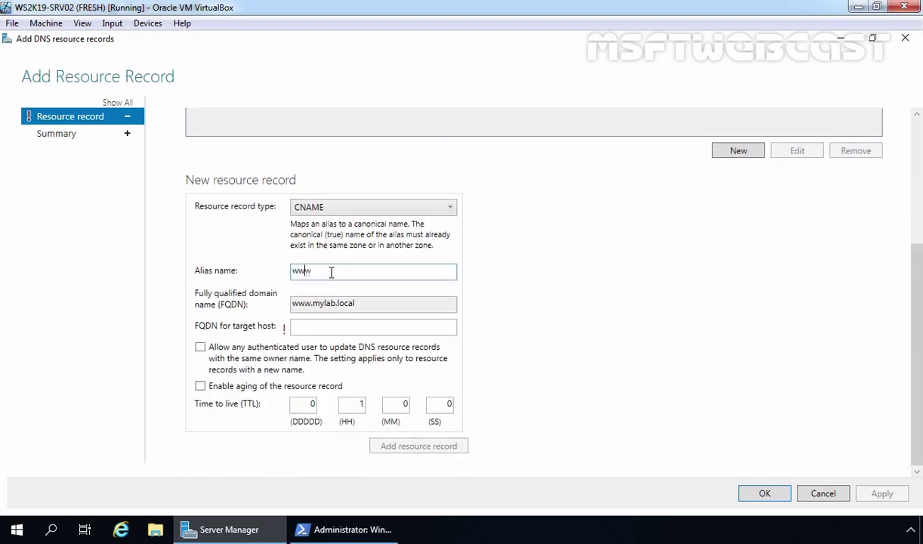
{"action": "left_click", "coordinate": [323, 329]}
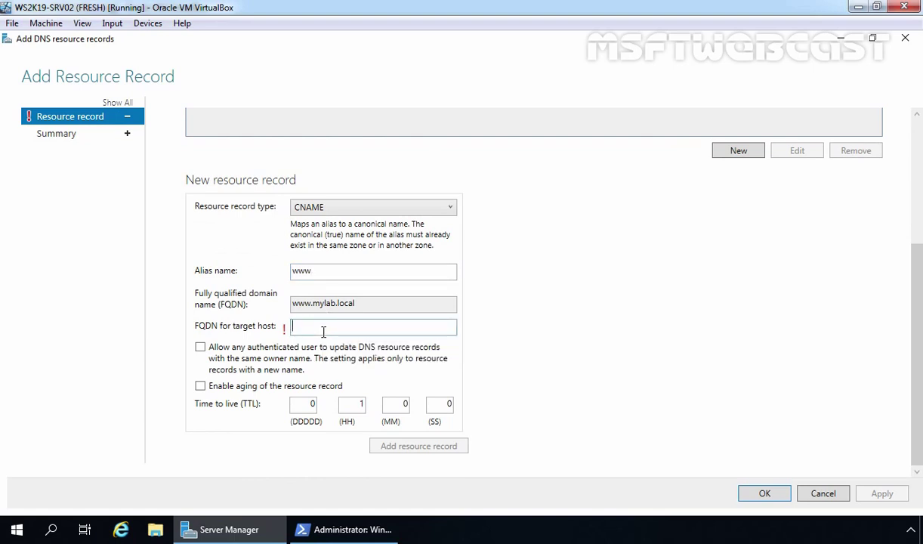
{"action": "type", "text": "ws2k19-dc01.mylab.local"}
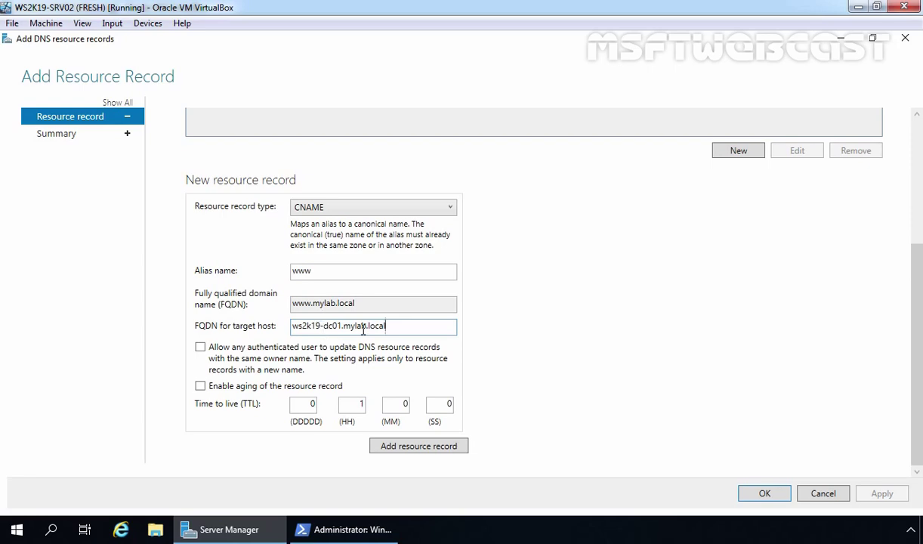
{"action": "left_click", "coordinate": [764, 495]}
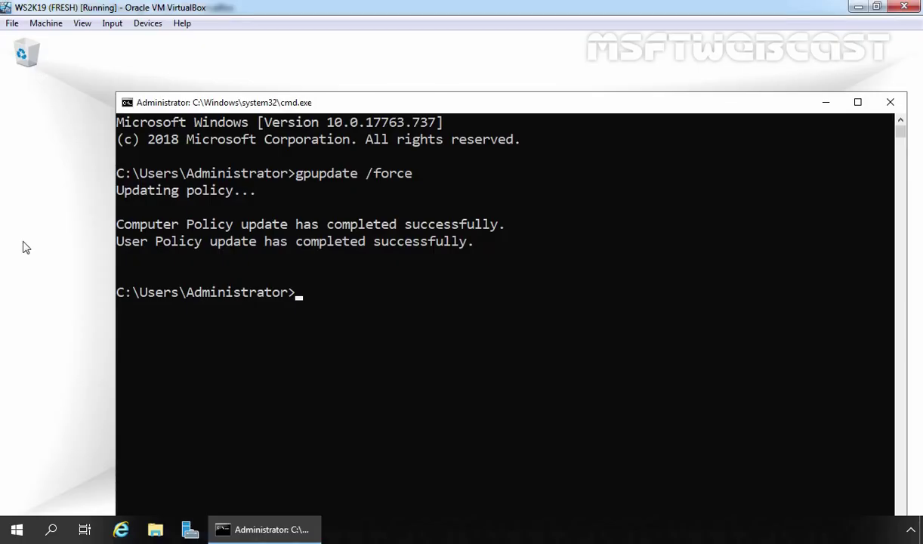
Launch dnsmgmt.msc on DC01 and check that mylab.local lists the www CNAME record.
{"action": "key", "text": "super+r"}
{"action": "type", "text": "dn"}
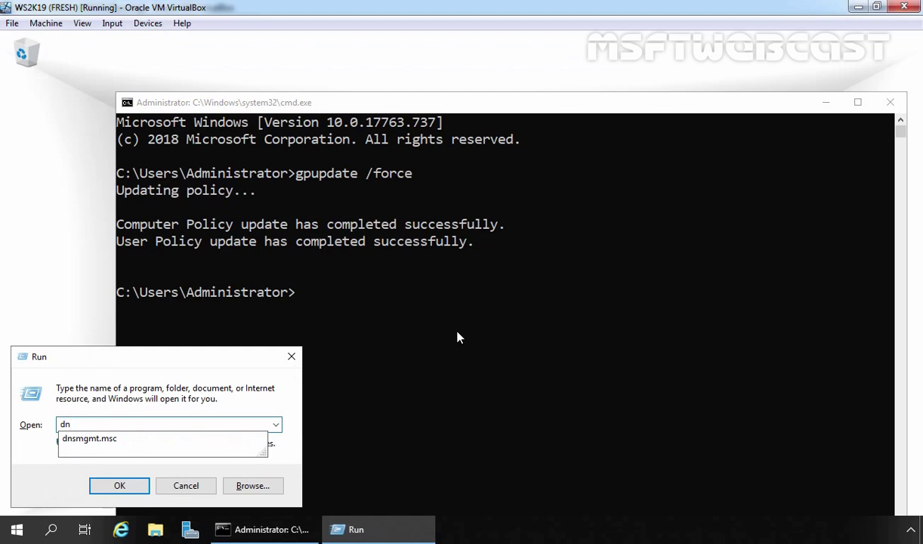
{"action": "key", "text": "Down"}
{"action": "key", "text": "Return"}
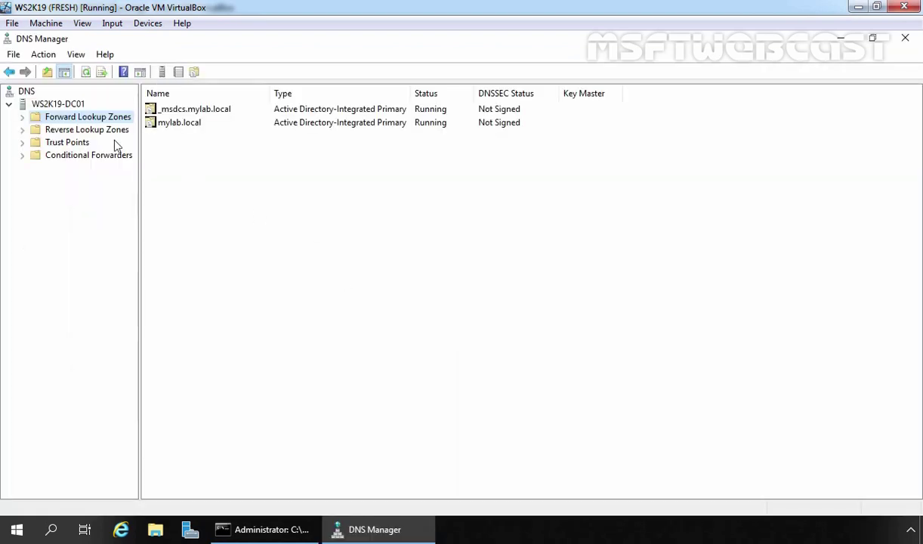
{"action": "double_click", "coordinate": [102, 118]}
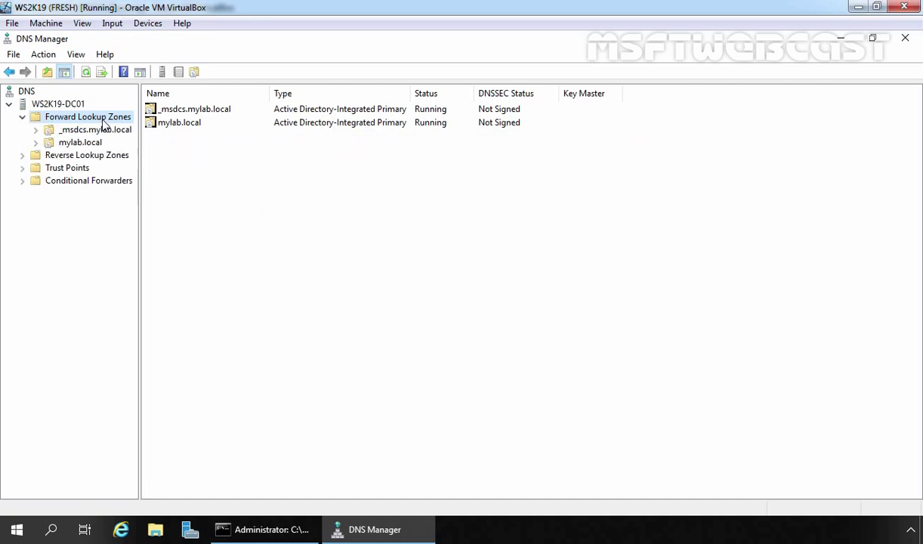
{"action": "left_click", "coordinate": [78, 143]}
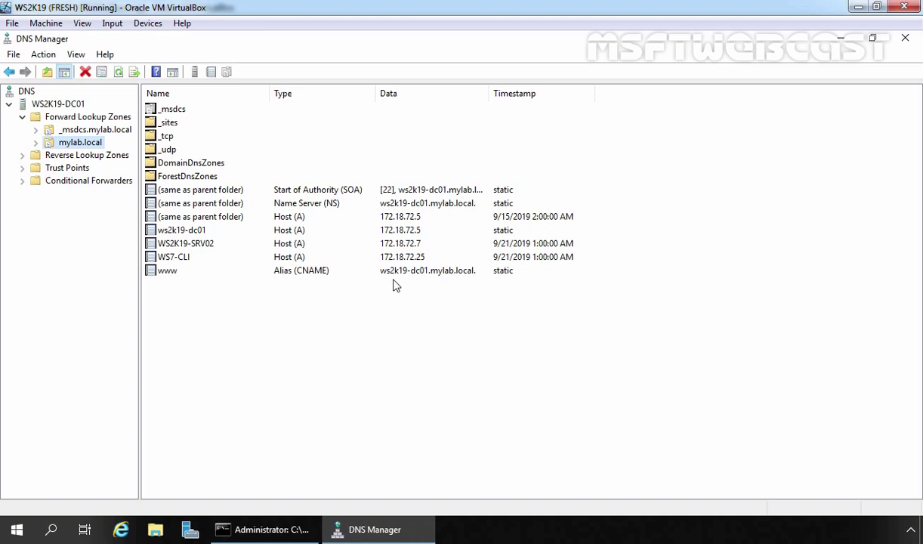
{"action": "key", "text": "alt+Tab"}
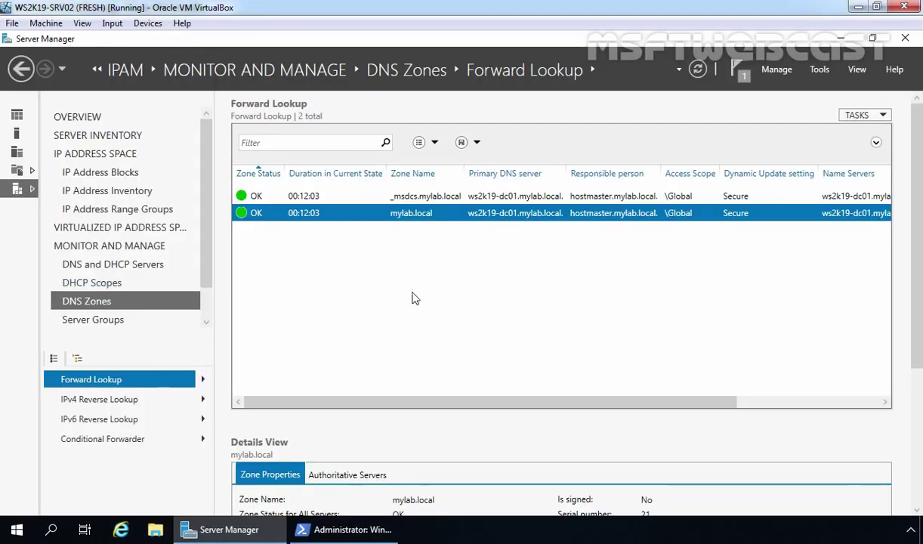